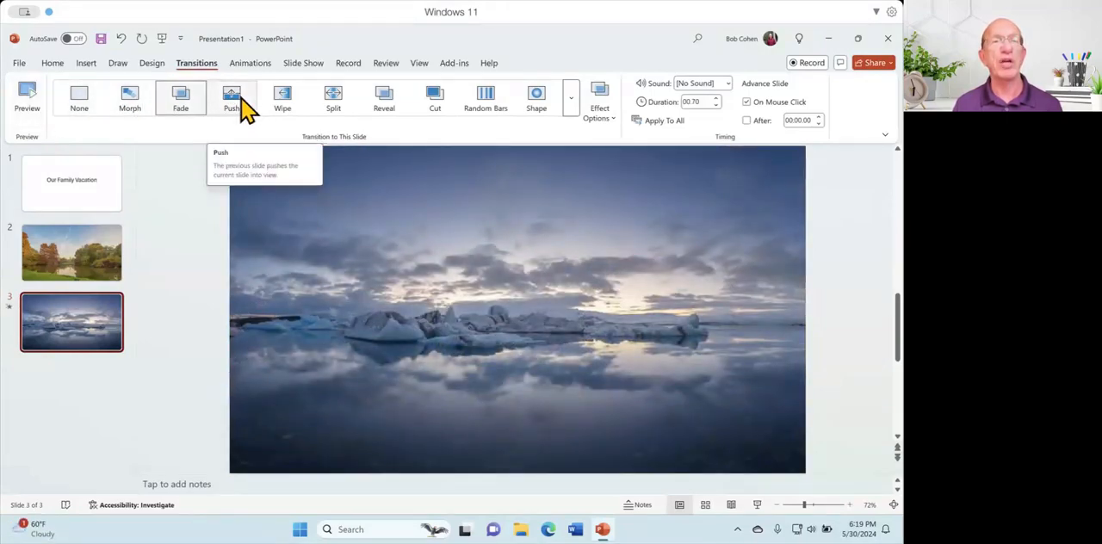
Try the Wipe, Split, Reveal and Cut transitions on the iceberg slide.
{"action": "left_click", "coordinate": [280, 104]}
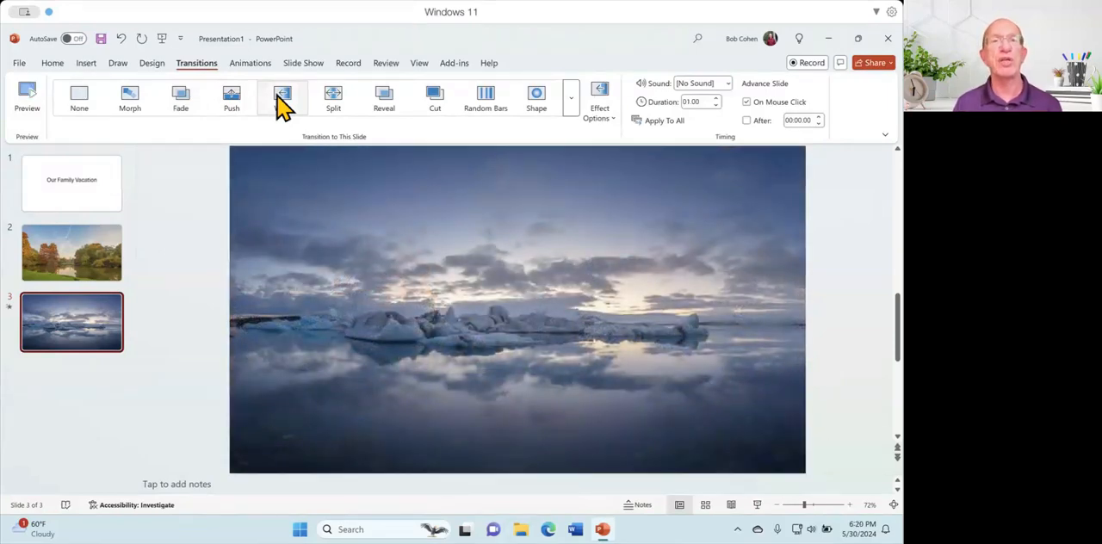
{"action": "left_click", "coordinate": [350, 104]}
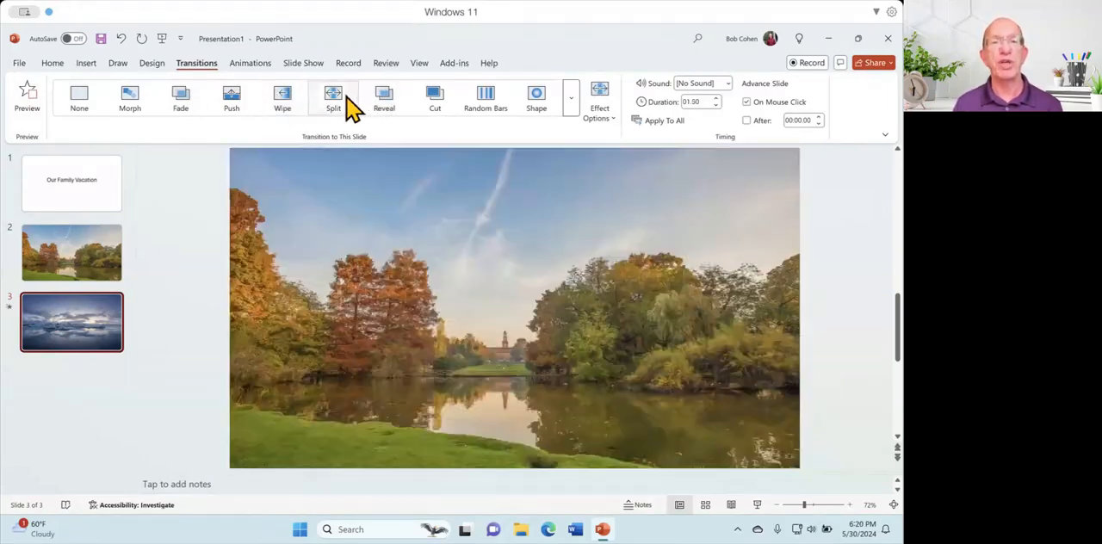
{"action": "left_click", "coordinate": [388, 108]}
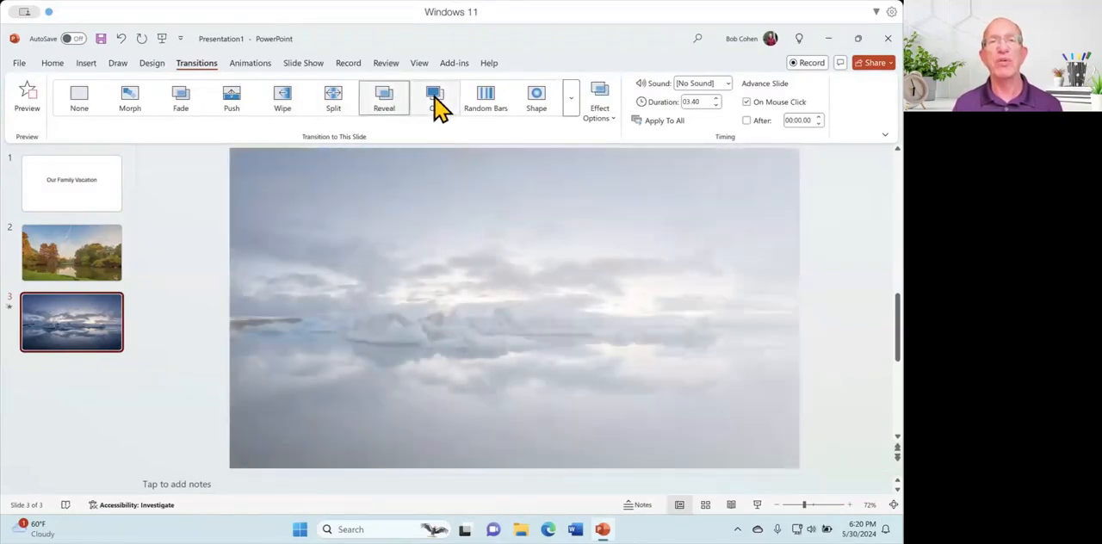
{"action": "left_click", "coordinate": [436, 106]}
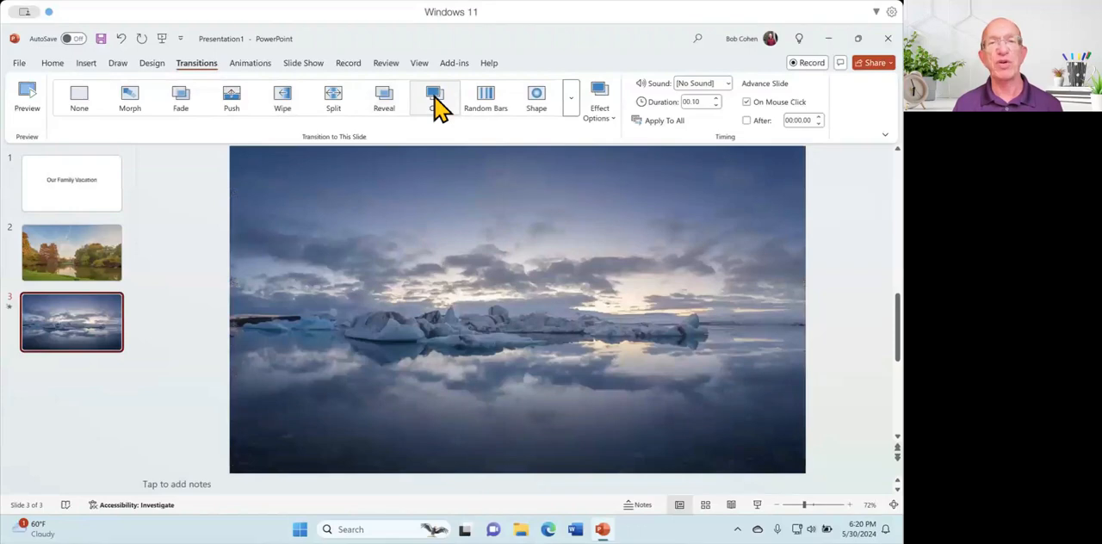
Apply the Rotate transition from the Dynamic Content group to the iceberg slide.
{"action": "left_click", "coordinate": [573, 108]}
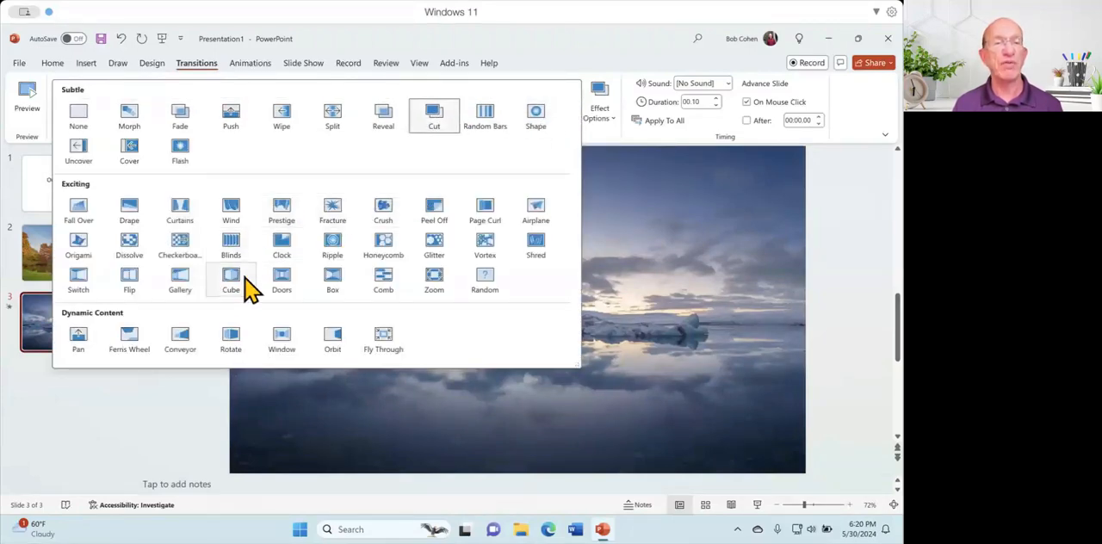
{"action": "left_click", "coordinate": [232, 340]}
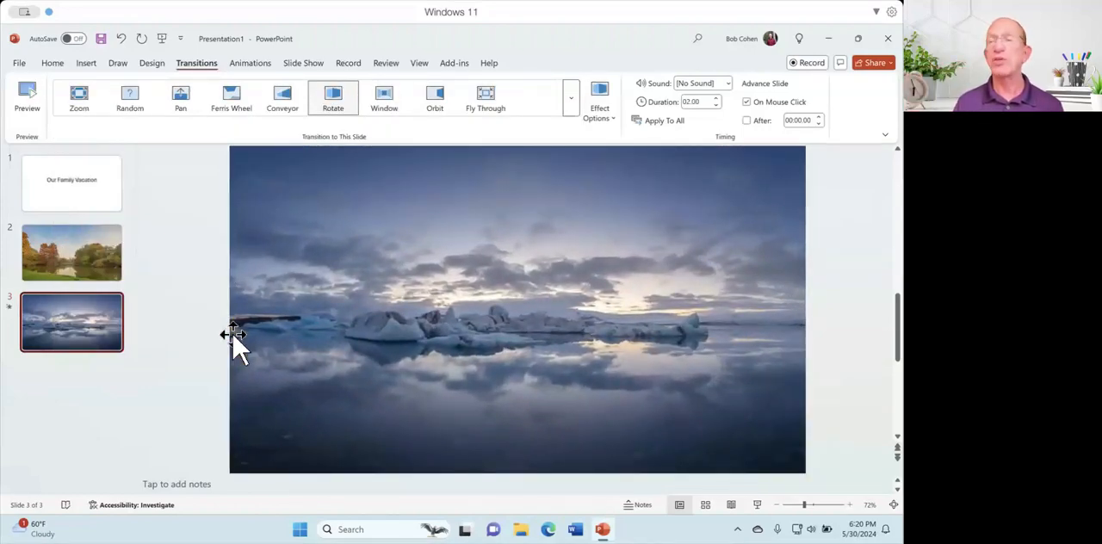
Add a new slide with the Blank layout after the iceberg slide.
{"action": "left_click", "coordinate": [107, 387]}
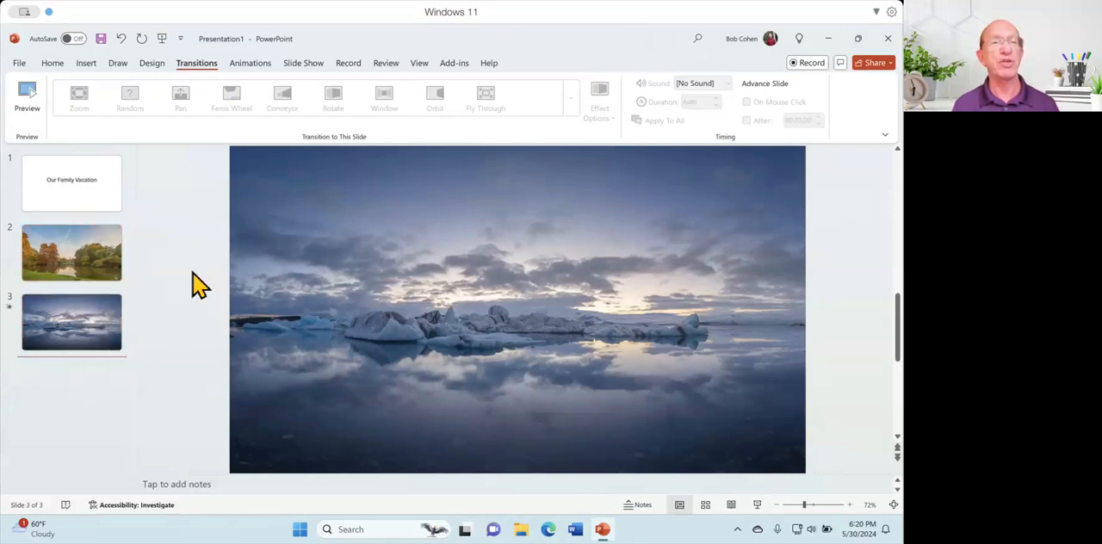
{"action": "left_click", "coordinate": [50, 67]}
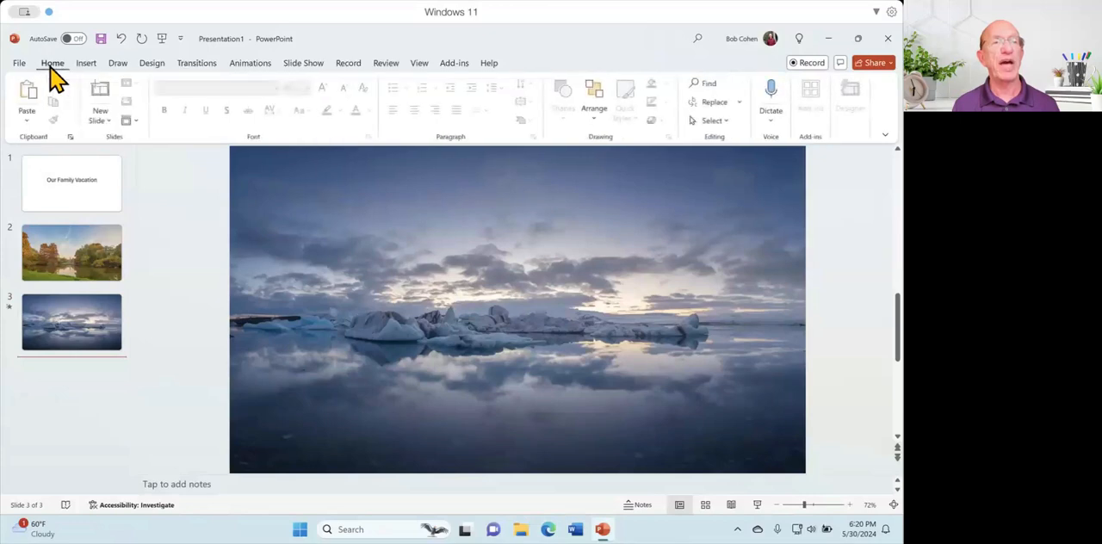
{"action": "left_click", "coordinate": [102, 119]}
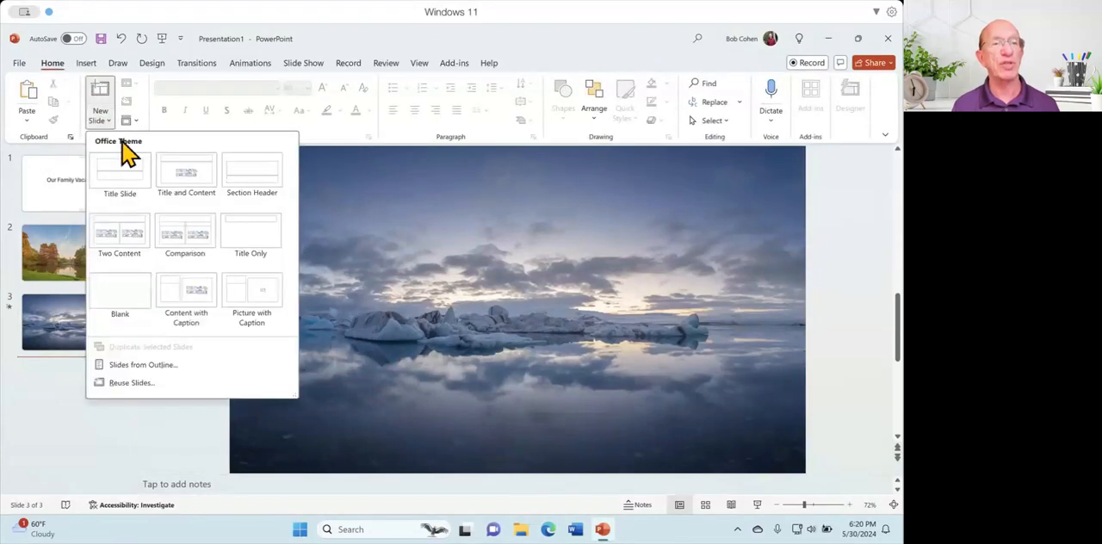
{"action": "left_click", "coordinate": [134, 302]}
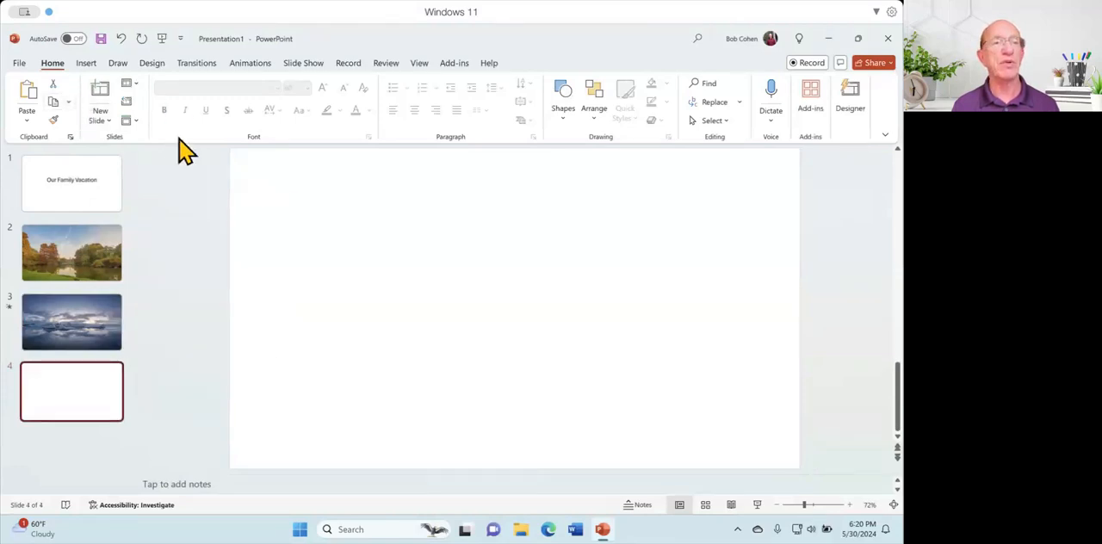
Draw a rectangle about 3.75" wide and 1.04" high in the upper-left area of blank slide 4.
{"action": "left_click", "coordinate": [118, 64]}
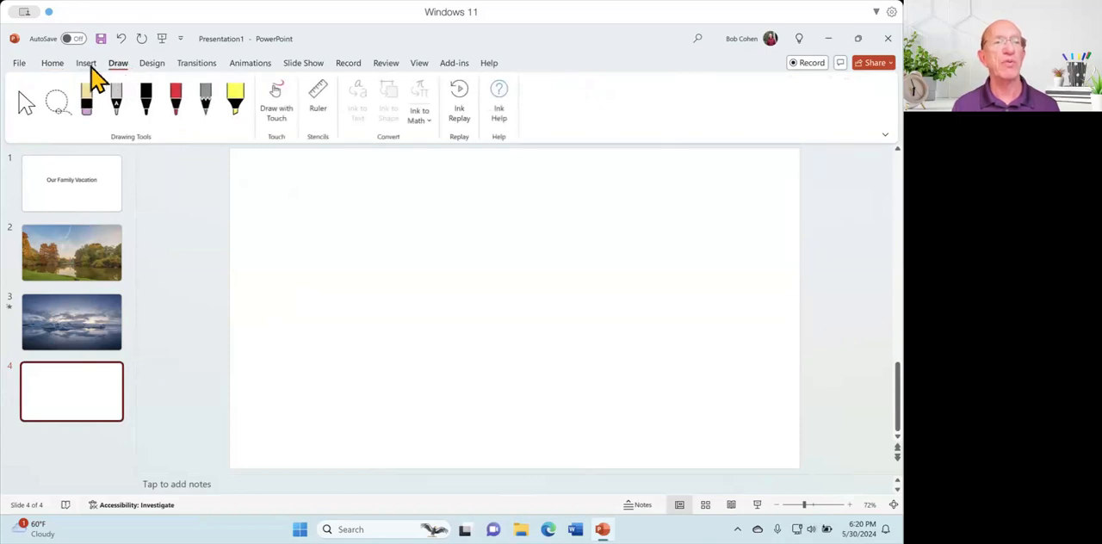
{"action": "left_click", "coordinate": [89, 67]}
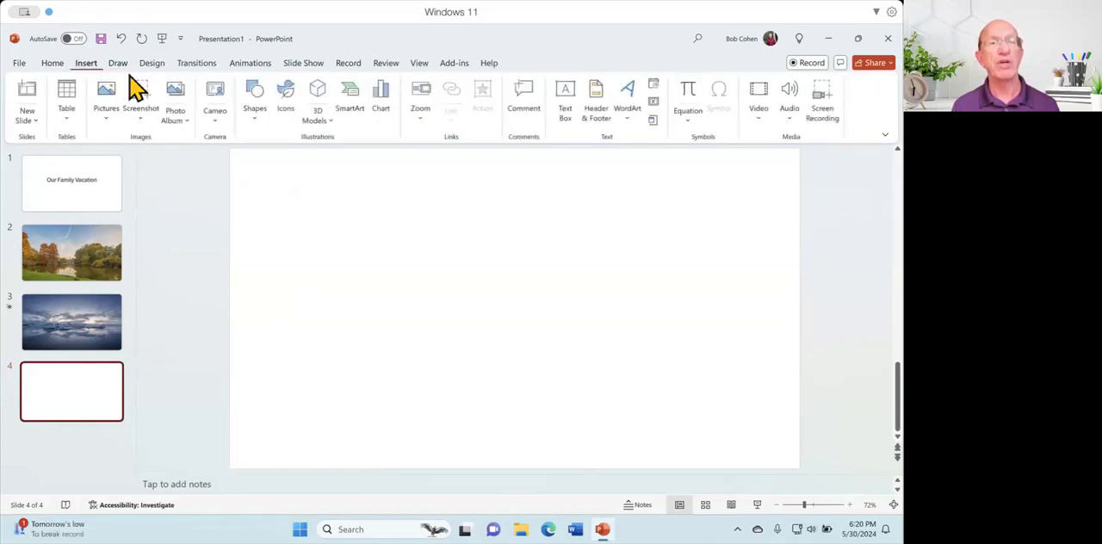
{"action": "left_click", "coordinate": [258, 123]}
{"action": "left_click", "coordinate": [261, 125]}
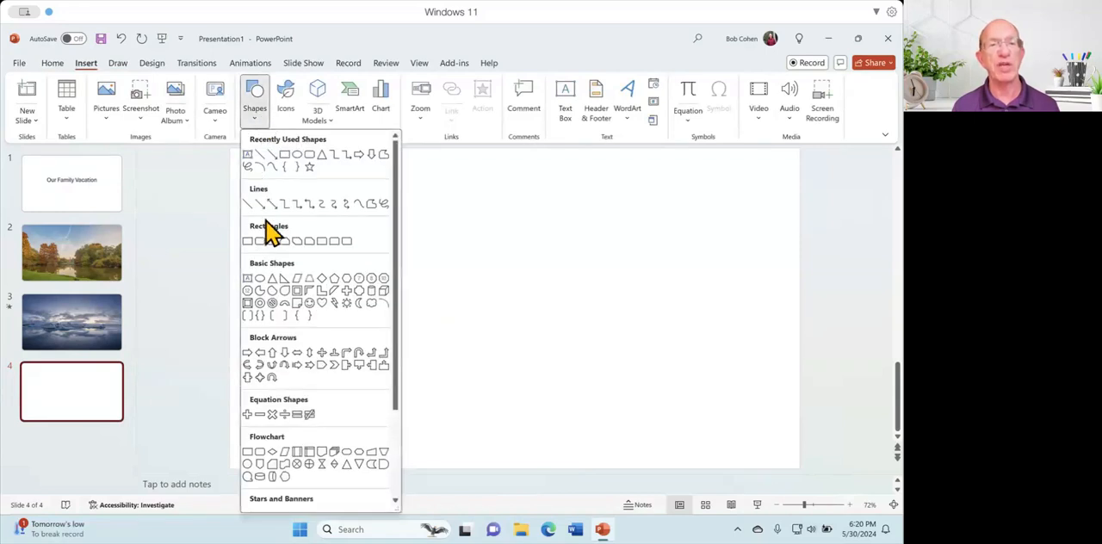
{"action": "left_click", "coordinate": [248, 242]}
{"action": "mouse_move", "coordinate": [281, 220]}
{"action": "left_mouse_down"}
{"action": "mouse_move", "coordinate": [327, 256]}
{"action": "mouse_move", "coordinate": [441, 266]}
{"action": "left_mouse_up"}
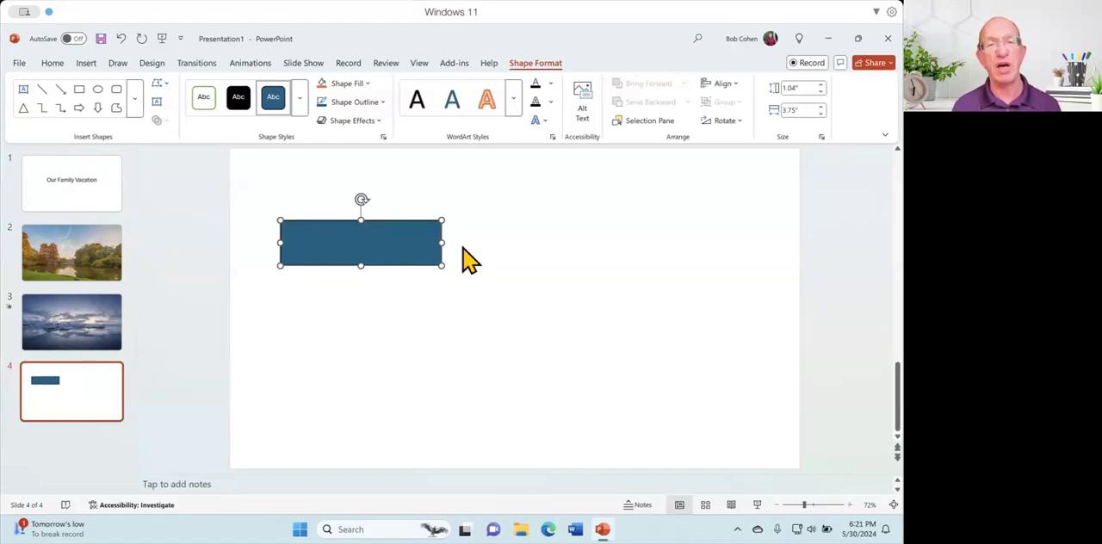
{"action": "left_click", "coordinate": [465, 258]}
{"action": "left_click", "coordinate": [387, 244]}
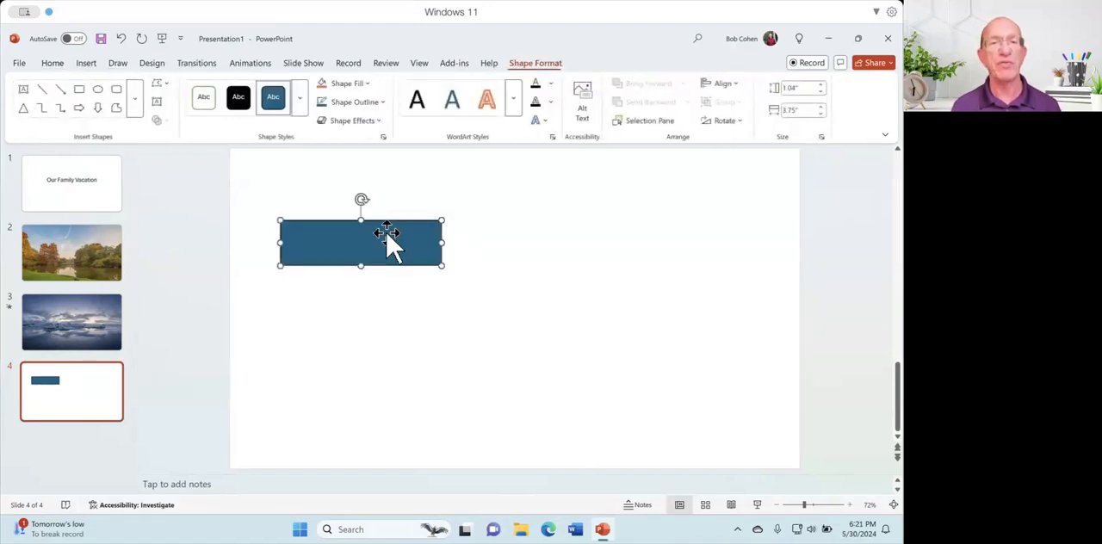
{"action": "left_click", "coordinate": [467, 251]}
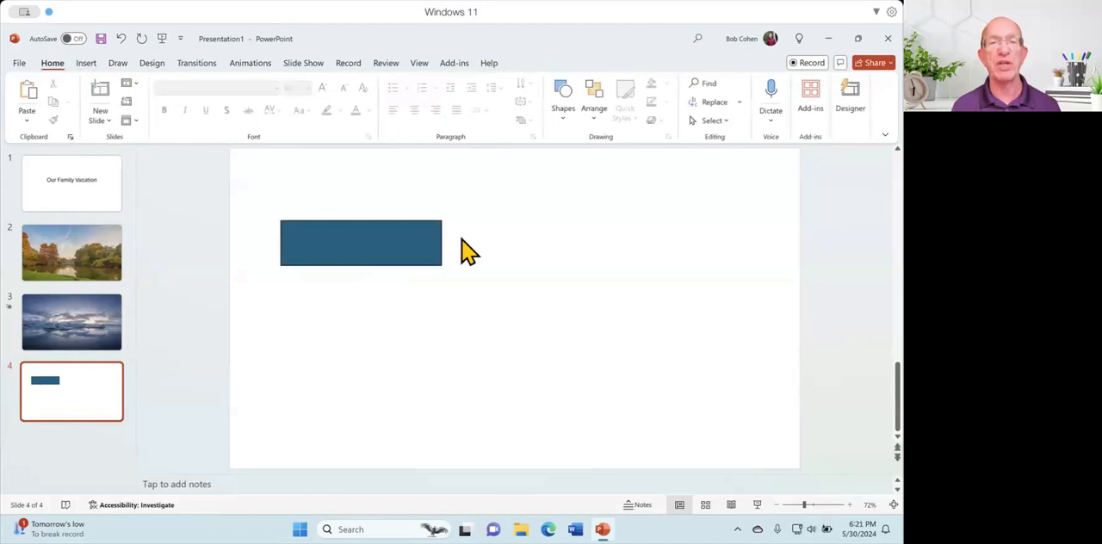
Apply the Appear entrance animation to the blue rectangle on slide 4 and preview it.
{"action": "left_click", "coordinate": [415, 243]}
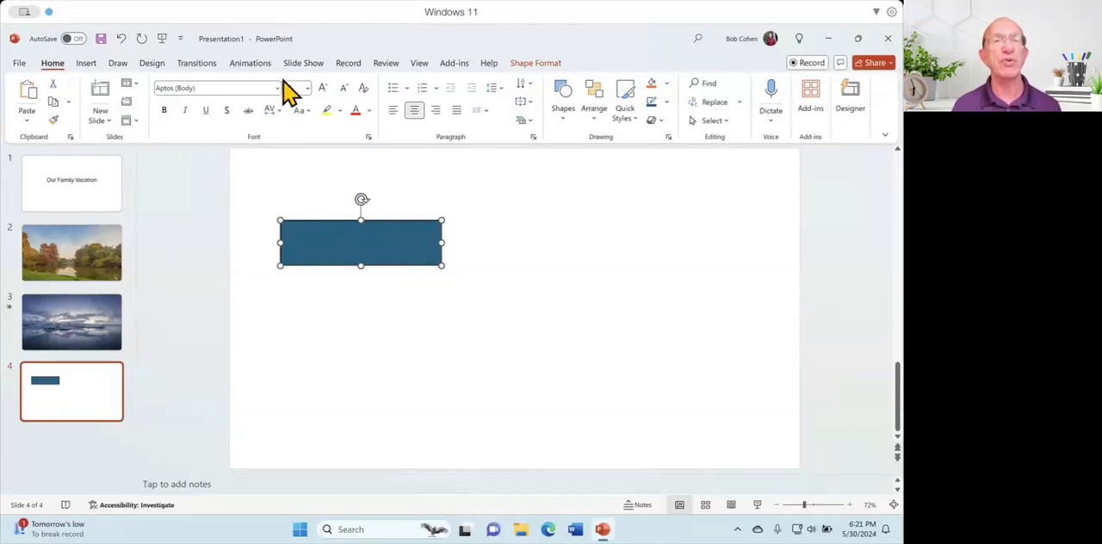
{"action": "left_click", "coordinate": [250, 64]}
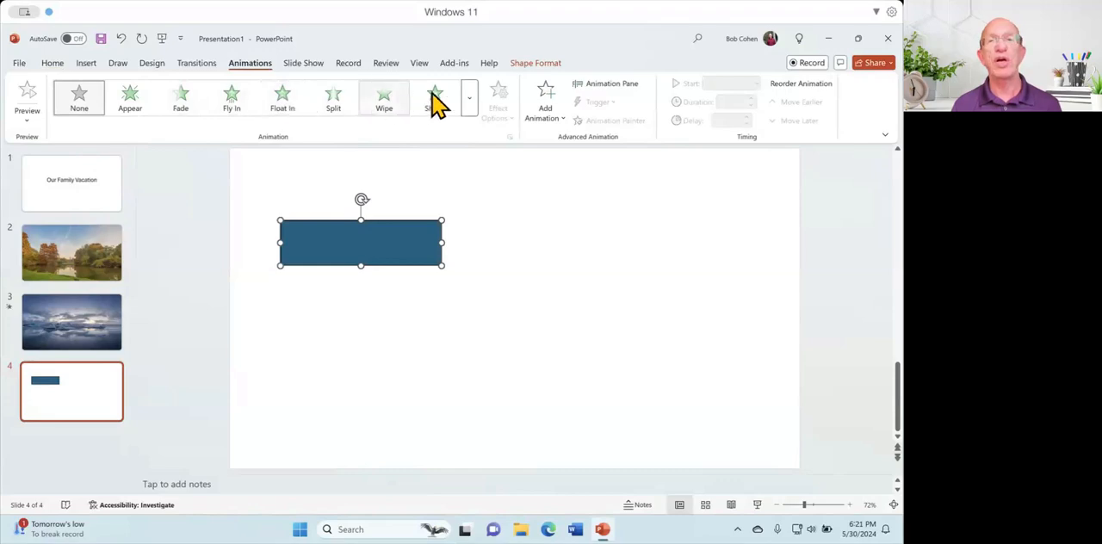
{"action": "left_click", "coordinate": [472, 107]}
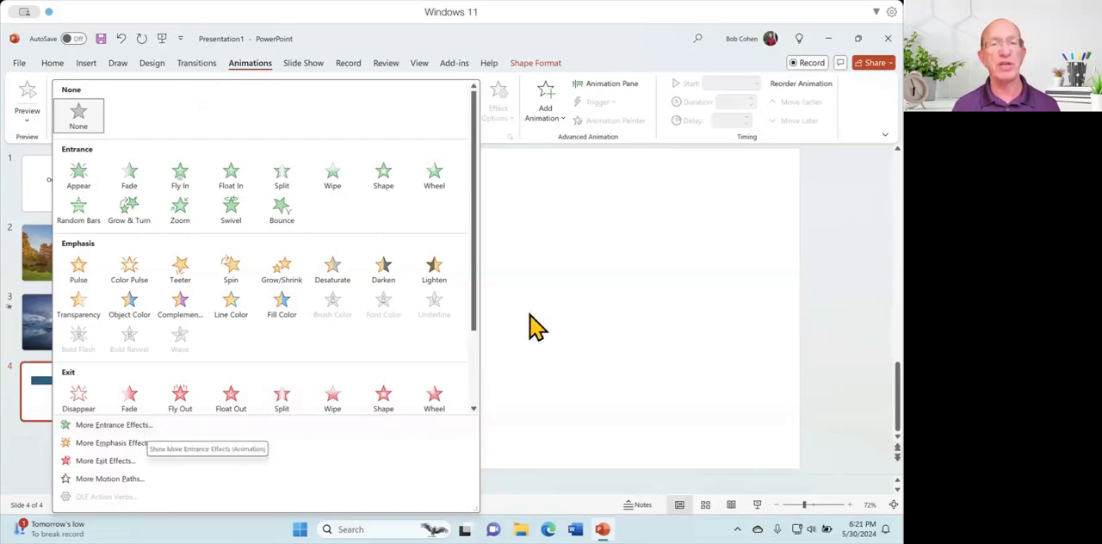
{"action": "scroll", "coordinate": [479, 332], "scroll_direction": "down", "scroll_amount": 4}
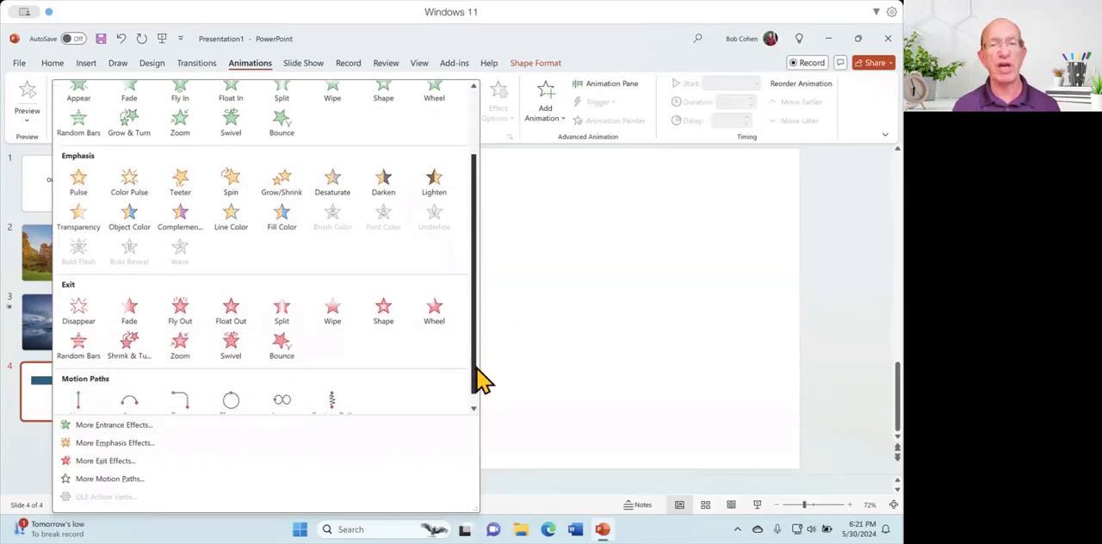
{"action": "scroll", "coordinate": [478, 332], "scroll_direction": "up", "scroll_amount": 3}
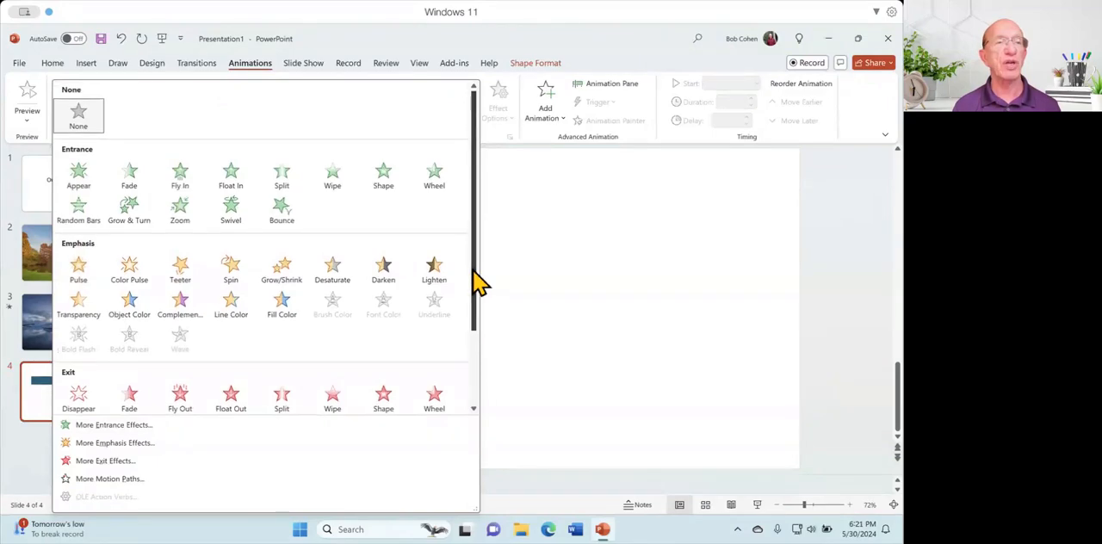
{"action": "left_click", "coordinate": [79, 177]}
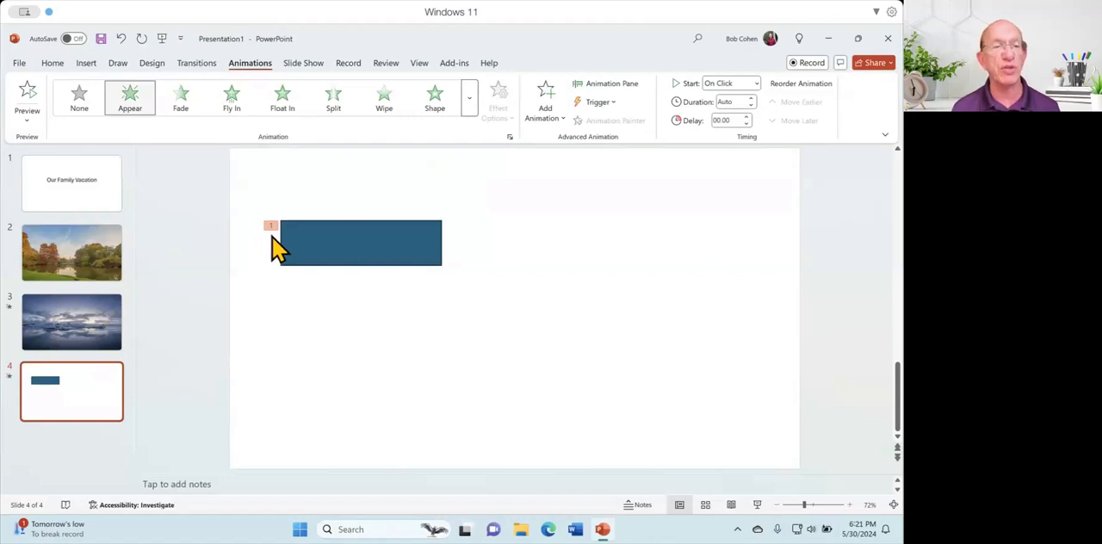
{"action": "left_click", "coordinate": [29, 95]}
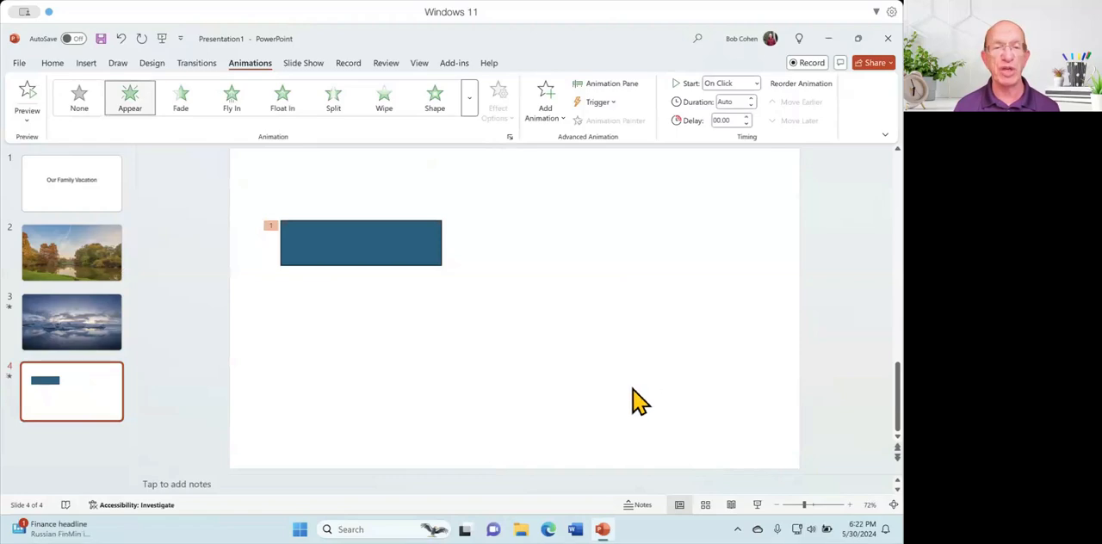
Play the slide show from slide 2 through the rectangle's animation on slide 4, dismissing the captions tips, and exit the show.
{"action": "left_click", "coordinate": [102, 271]}
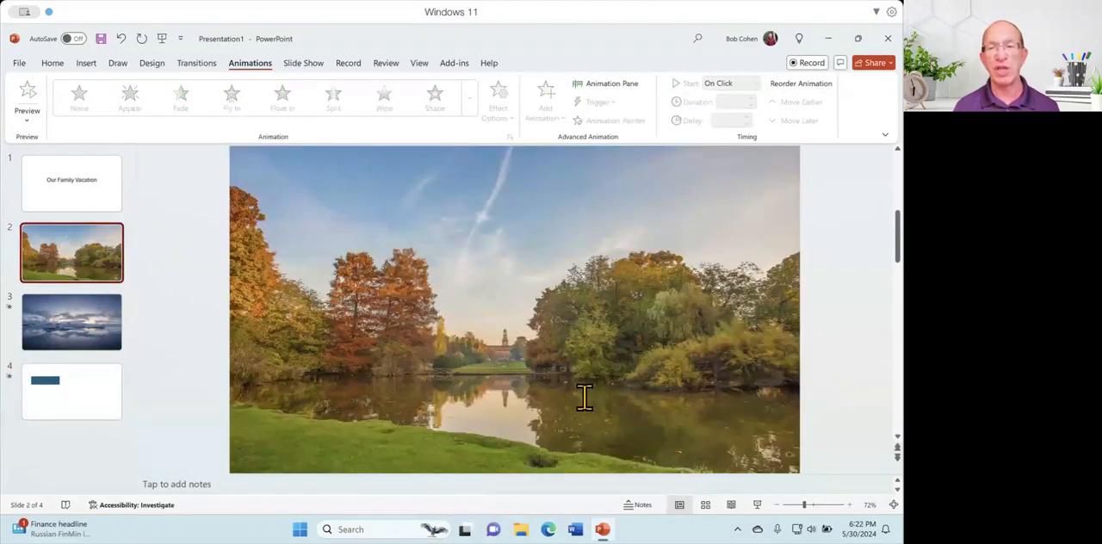
{"action": "left_click", "coordinate": [757, 505]}
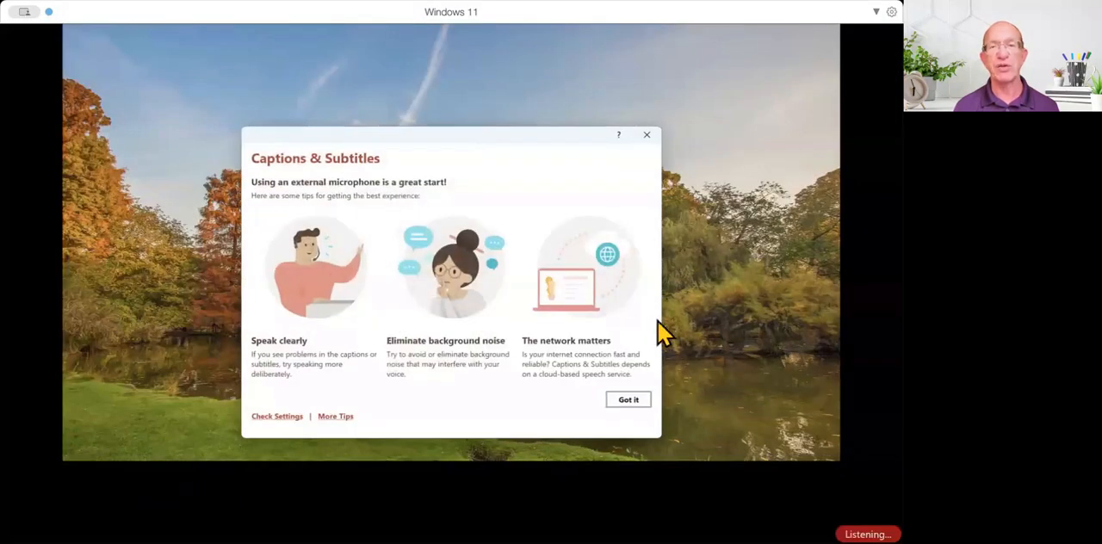
{"action": "left_click", "coordinate": [646, 136]}
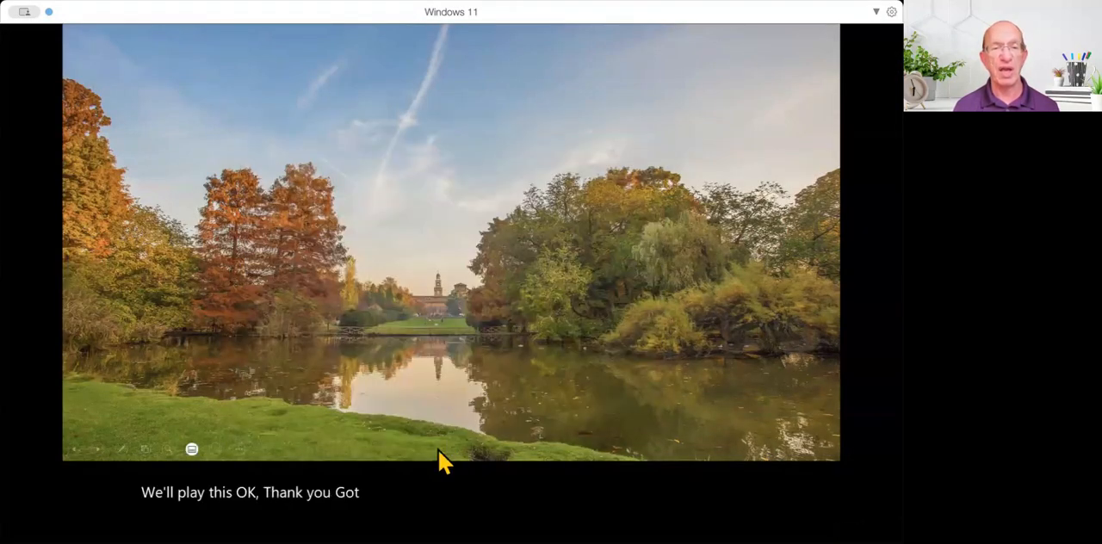
{"action": "left_click", "coordinate": [456, 483]}
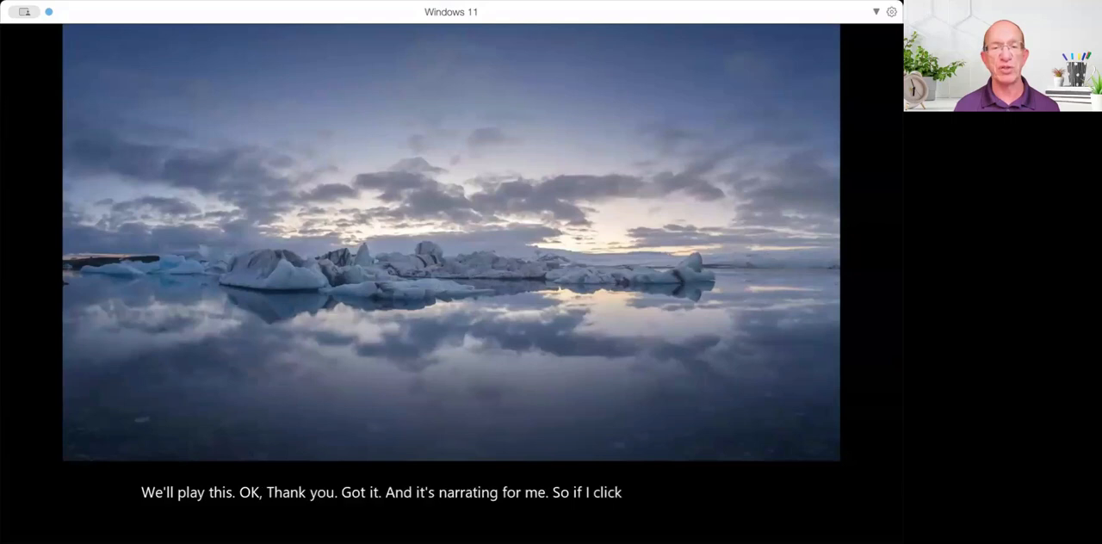
{"action": "key", "text": "Right"}
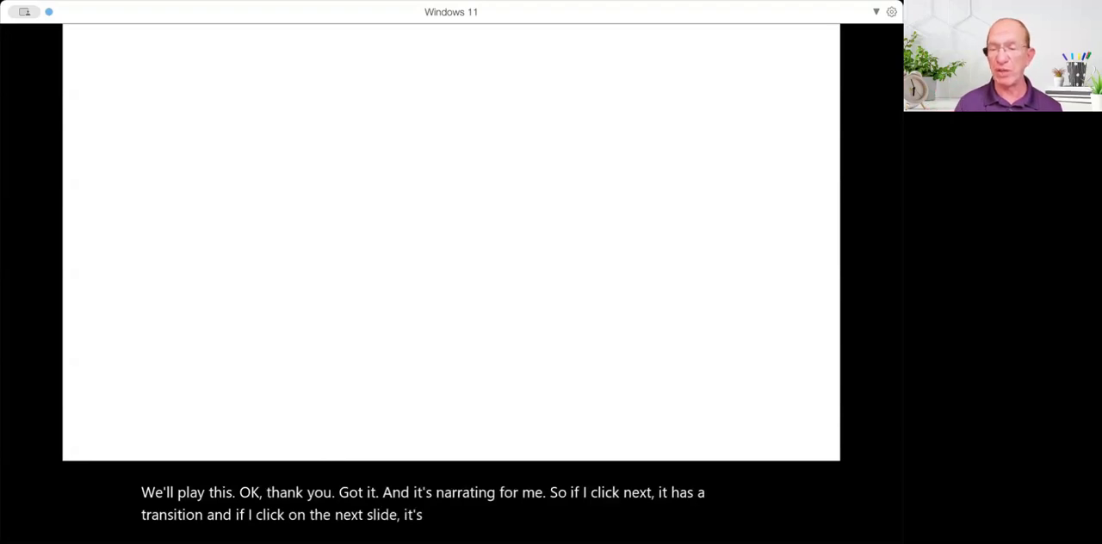
{"action": "key", "text": "Right"}
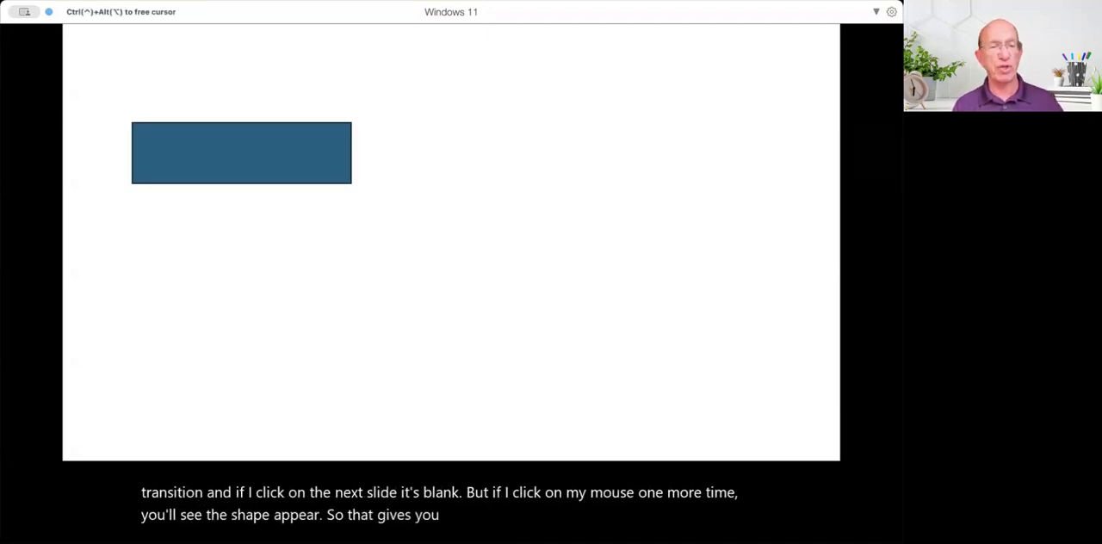
{"action": "key", "text": "Escape"}
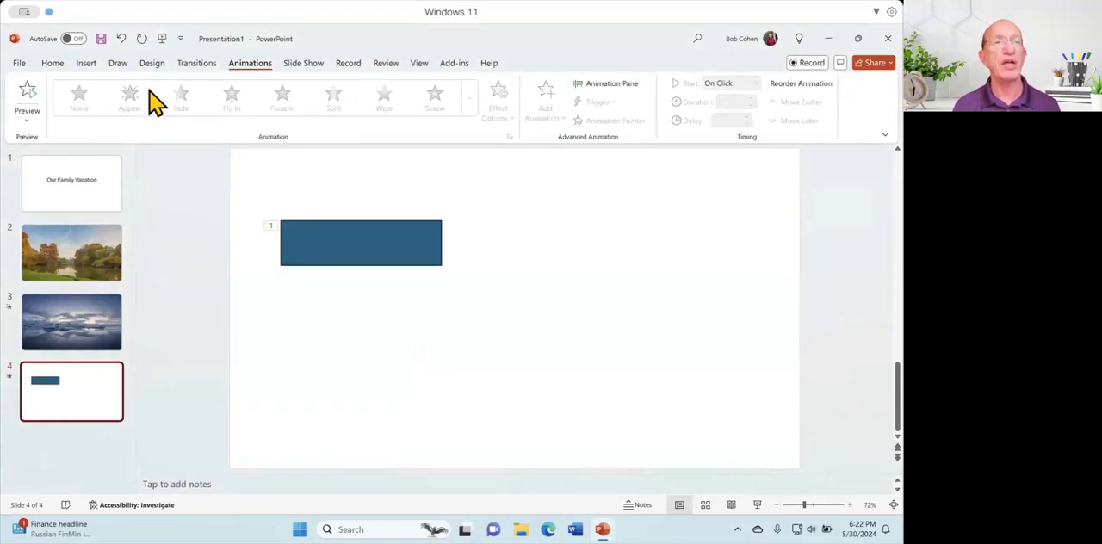
Insert the stock image of red cinema seats with two popcorn boxes on slide 4.
{"action": "left_click", "coordinate": [54, 64]}
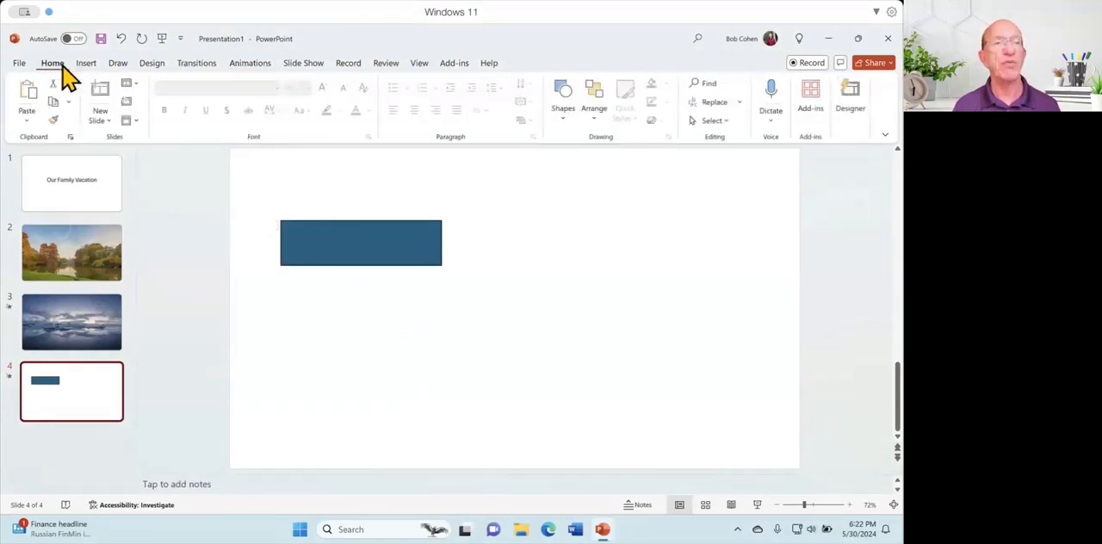
{"action": "left_click", "coordinate": [85, 65]}
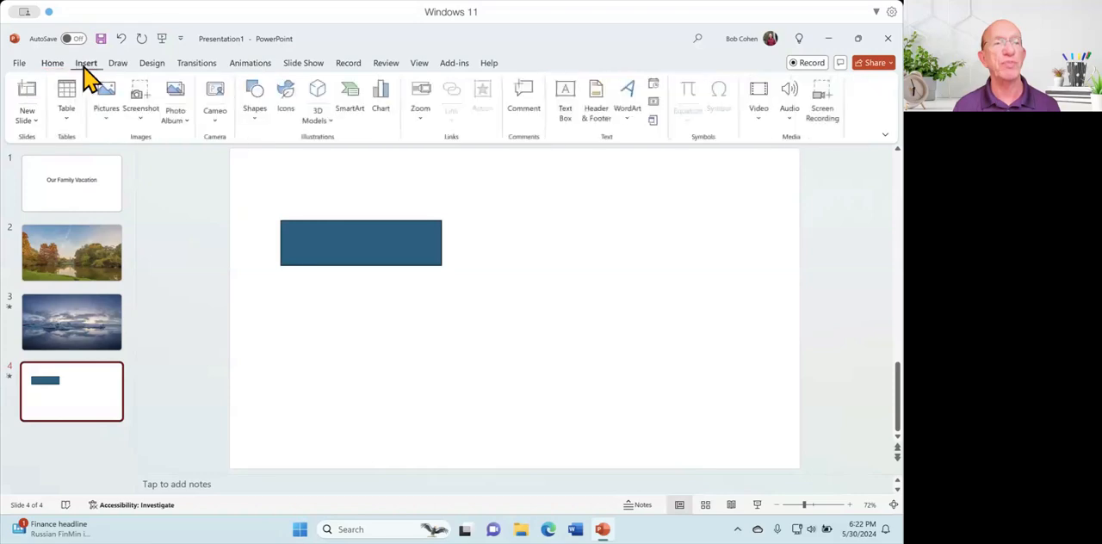
{"action": "left_click", "coordinate": [107, 117]}
{"action": "left_click", "coordinate": [136, 178]}
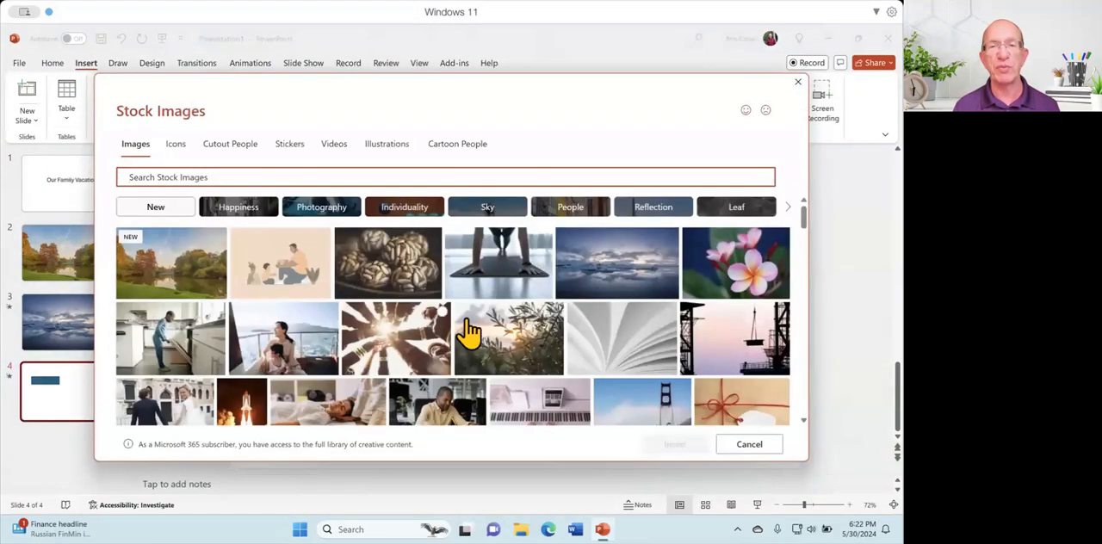
{"action": "scroll", "coordinate": [479, 338], "scroll_direction": "down", "scroll_amount": 3}
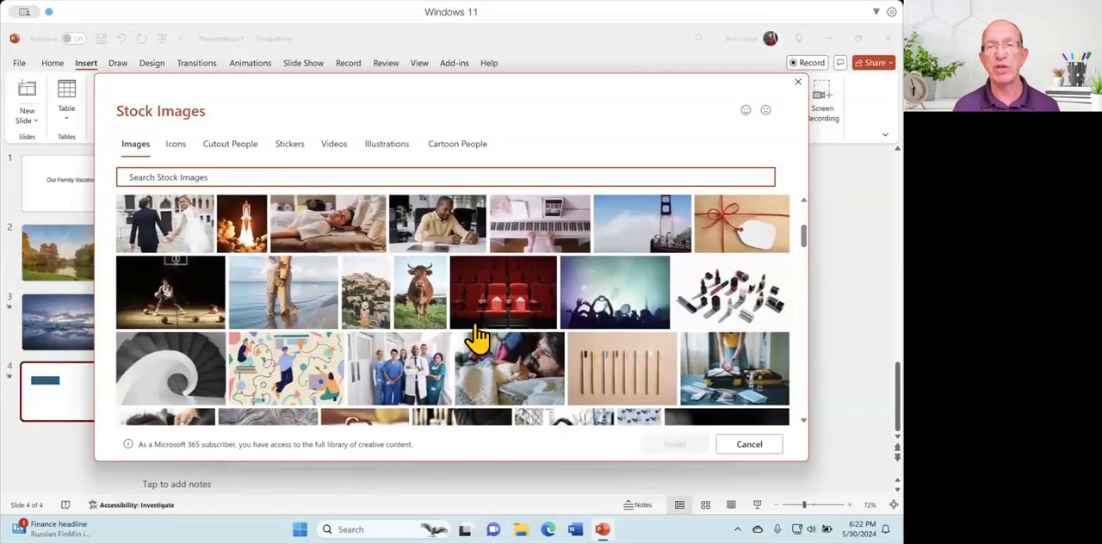
{"action": "left_click", "coordinate": [525, 289]}
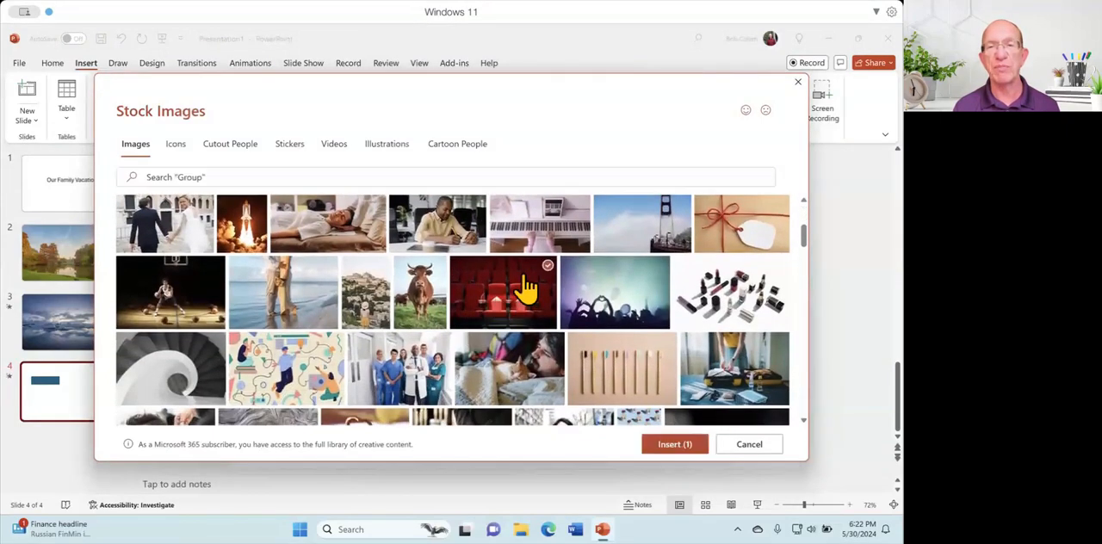
{"action": "left_click", "coordinate": [680, 444]}
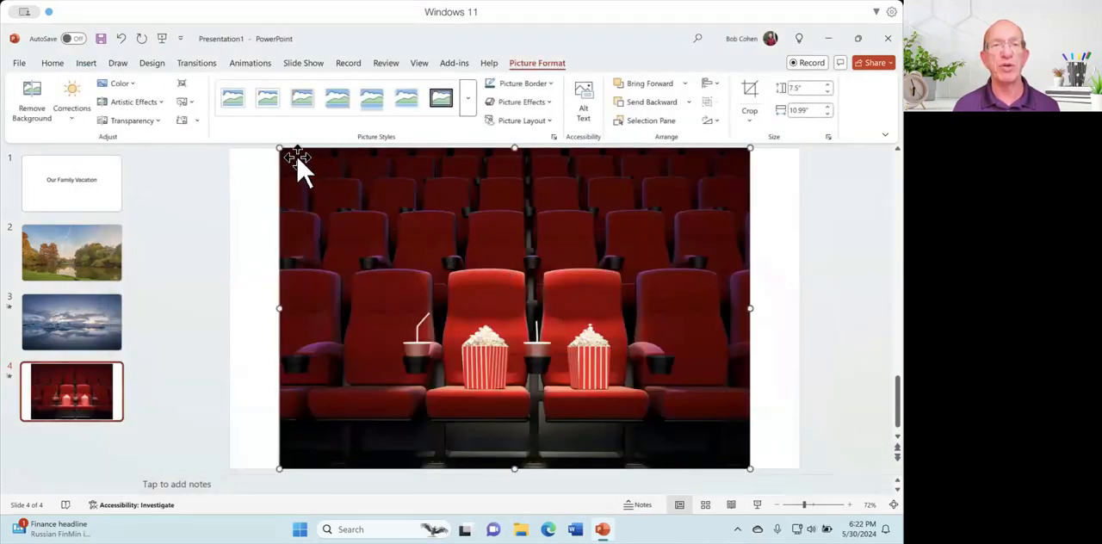
Shrink the cinema picture to about 4.23" high by 6.19" wide and move it beside the blue rectangle, level with its upper edge.
{"action": "left_click_drag", "start_coordinate": [279, 148], "coordinate": [484, 286]}
{"action": "left_click_drag", "start_coordinate": [551, 353], "coordinate": [568, 284]}
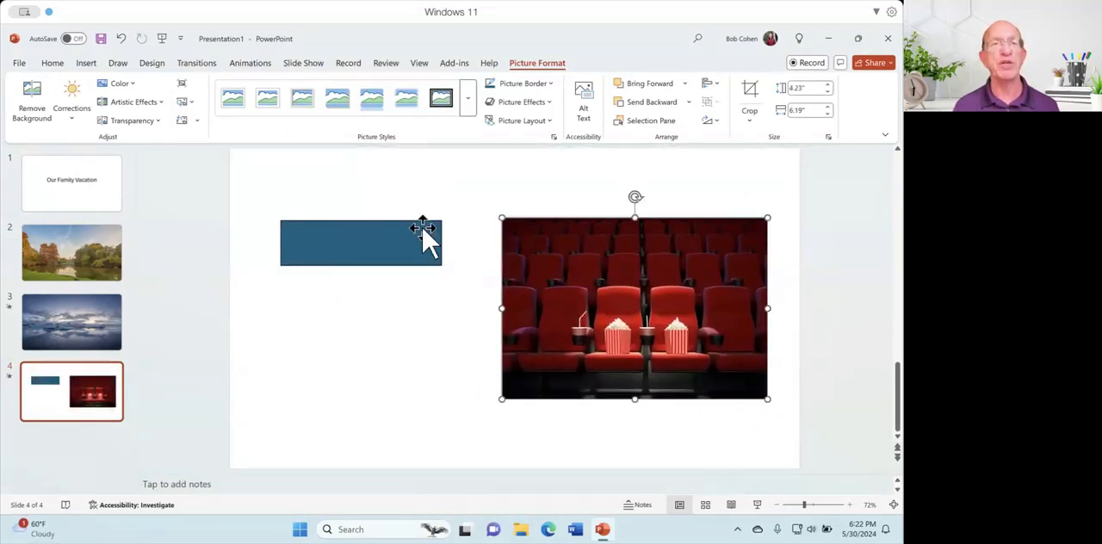
Apply the Float In entrance animation to the cinema picture on slide 4 and preview the slide's animations.
{"action": "left_click", "coordinate": [259, 66]}
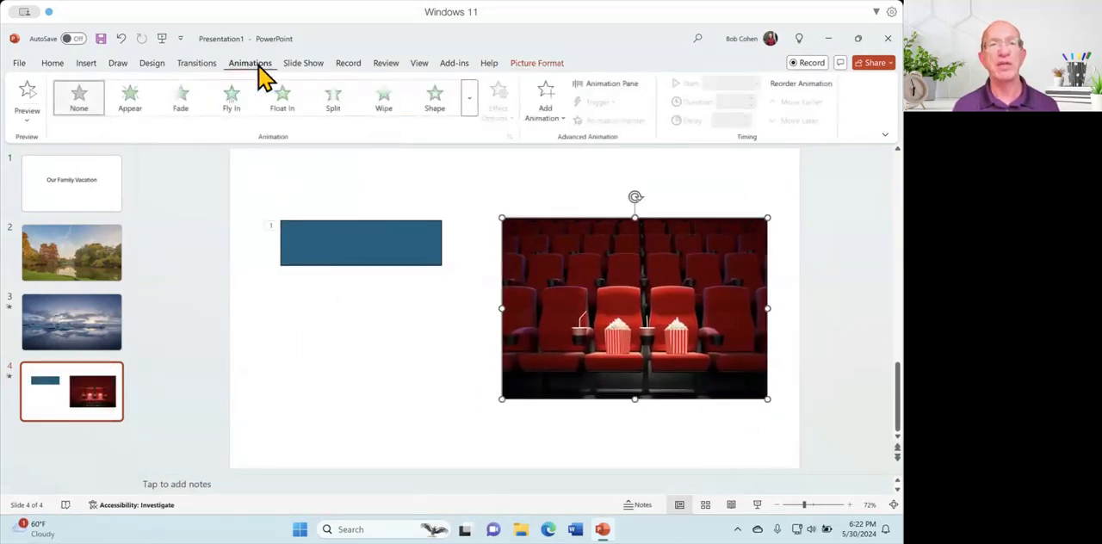
{"action": "left_click", "coordinate": [284, 102]}
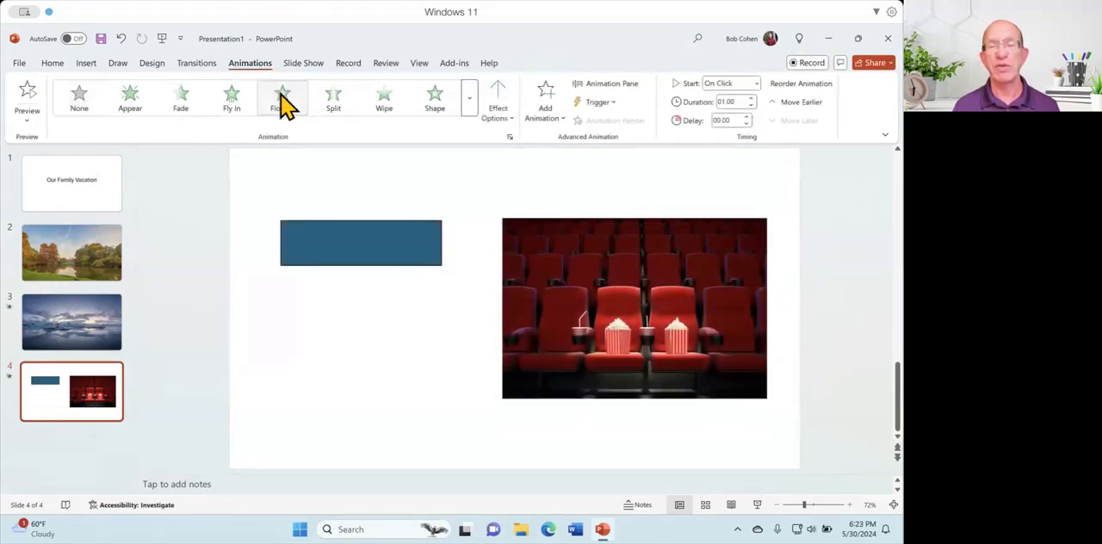
{"action": "left_click", "coordinate": [29, 99]}
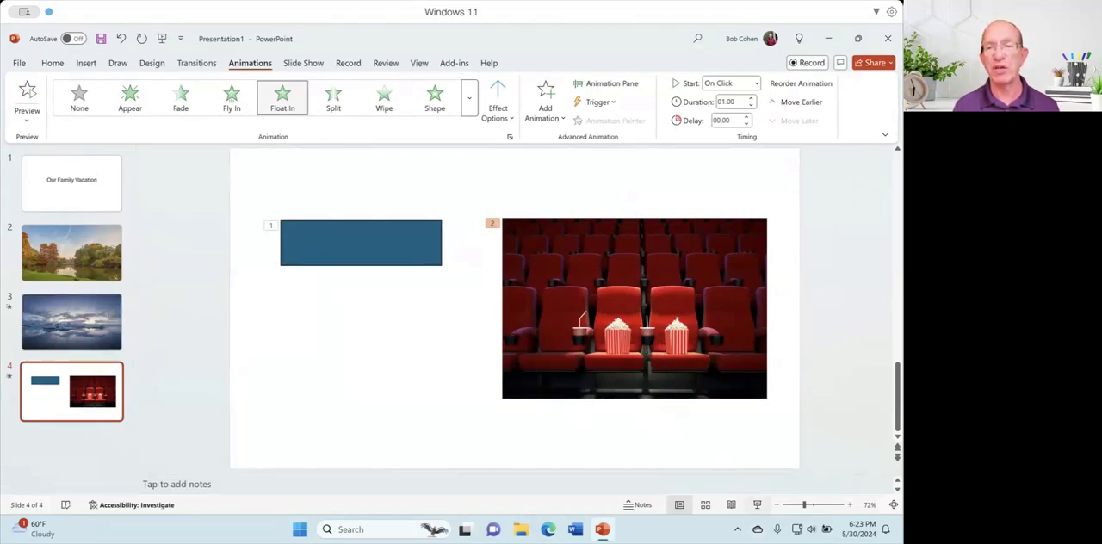
Play the slide show from slide 4 through the rectangle and picture animations, and exit the show.
{"action": "left_click", "coordinate": [758, 505]}
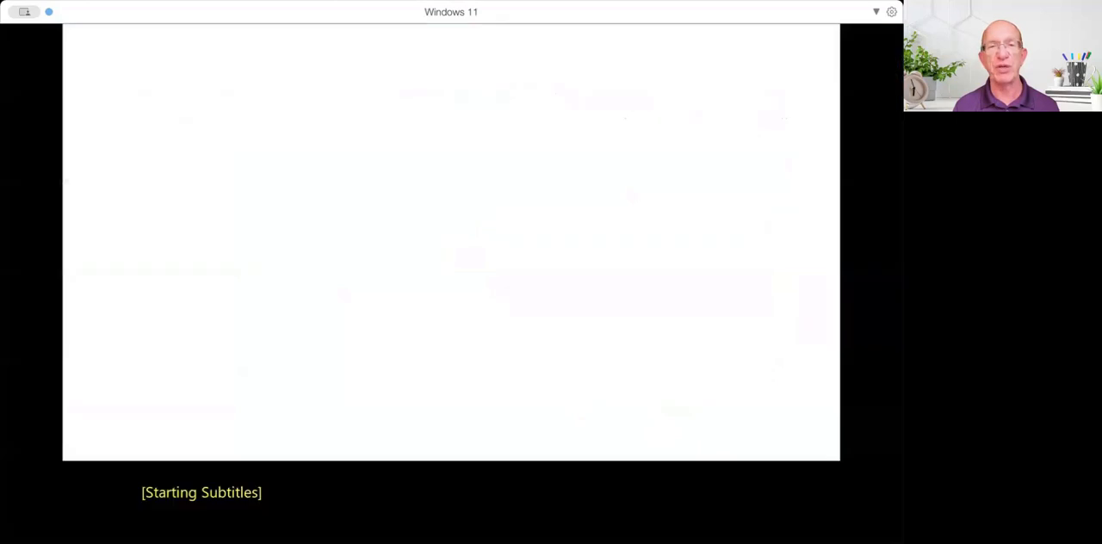
{"action": "left_click", "coordinate": [710, 475]}
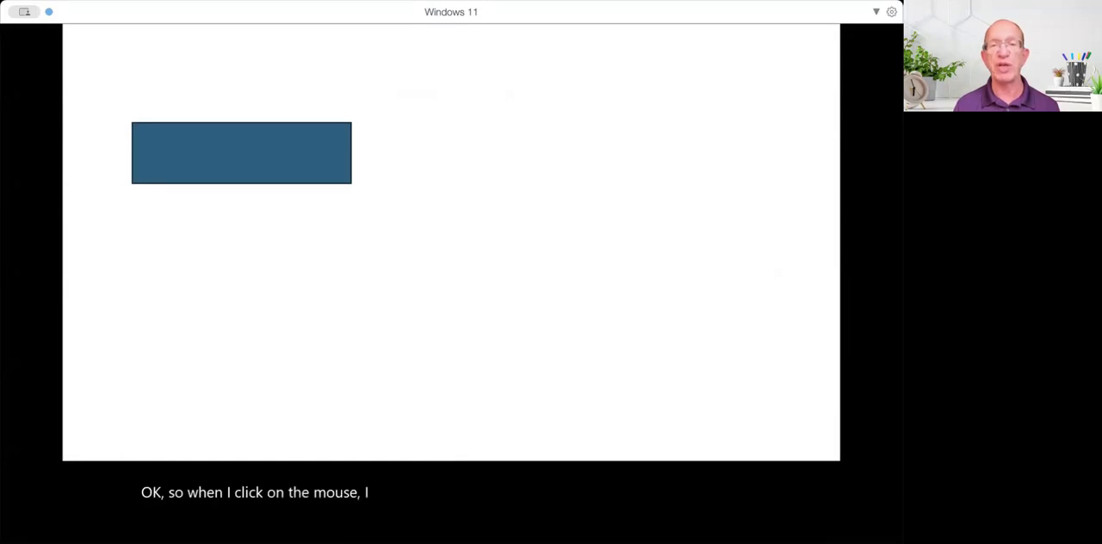
{"action": "left_click", "coordinate": [710, 475]}
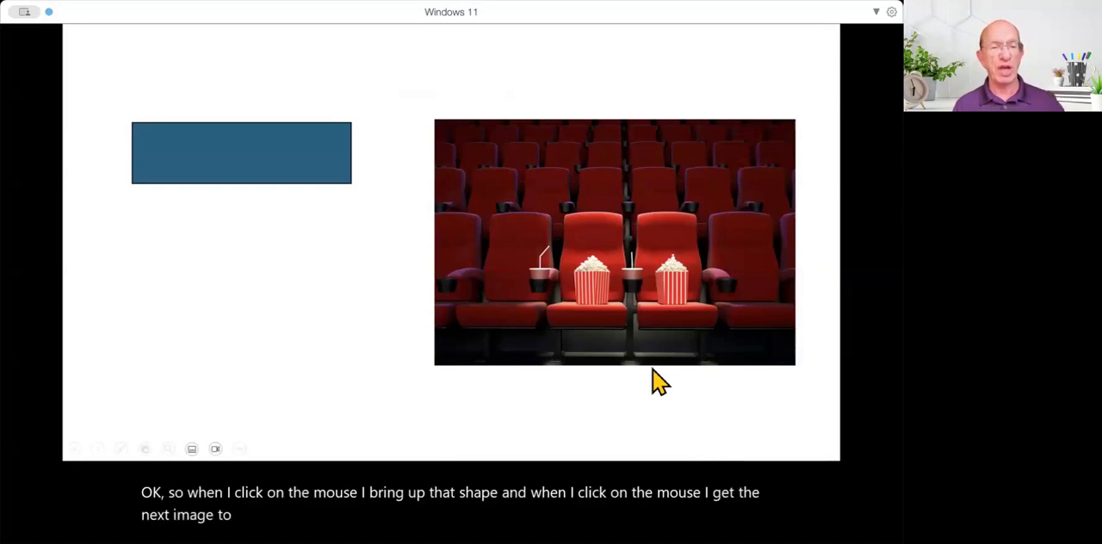
{"action": "key", "text": "Escape"}
{"action": "left_click", "coordinate": [594, 332]}
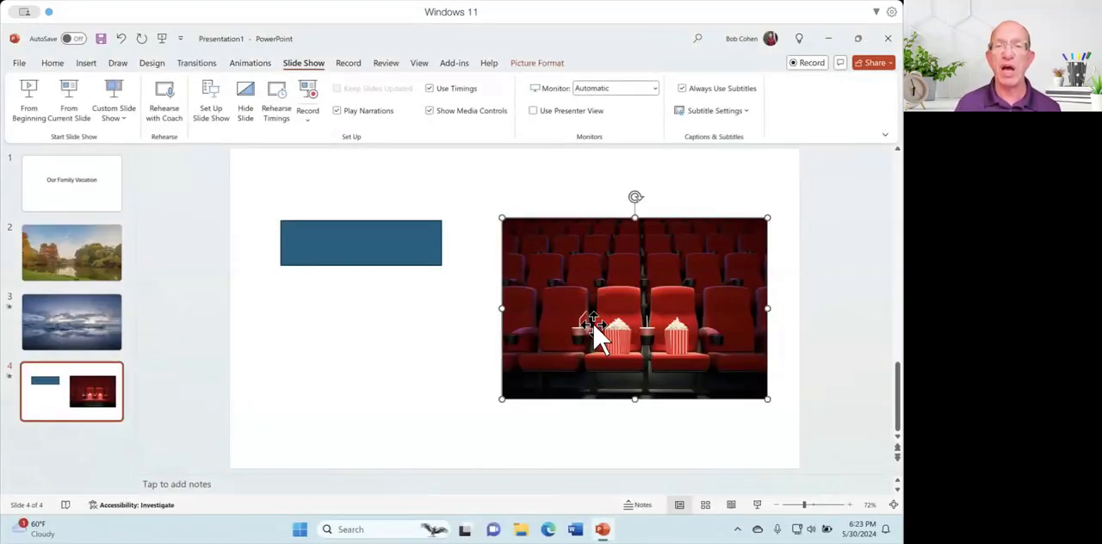
{"action": "left_click", "coordinate": [419, 260]}
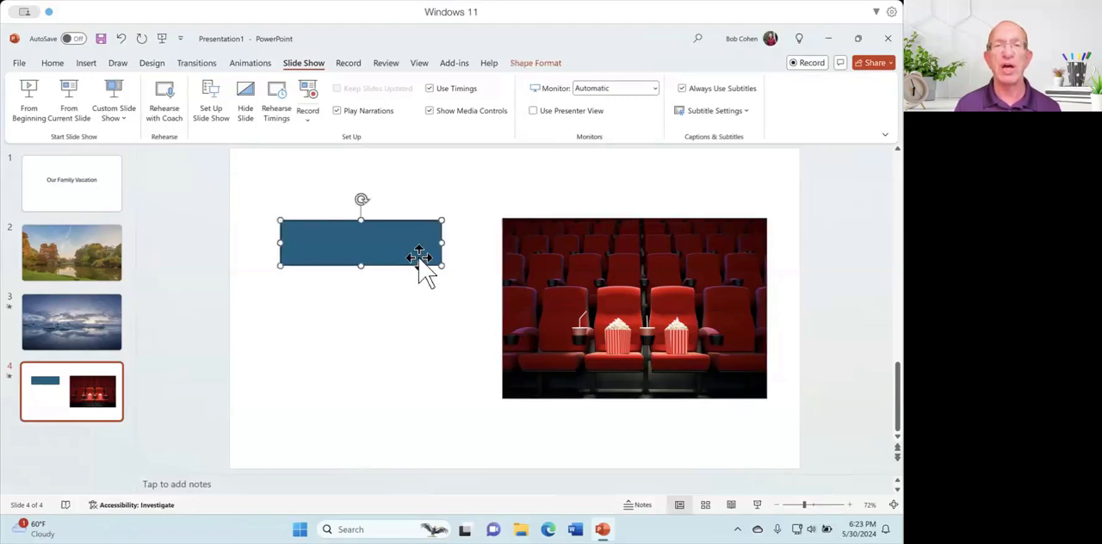
{"action": "left_click", "coordinate": [536, 291]}
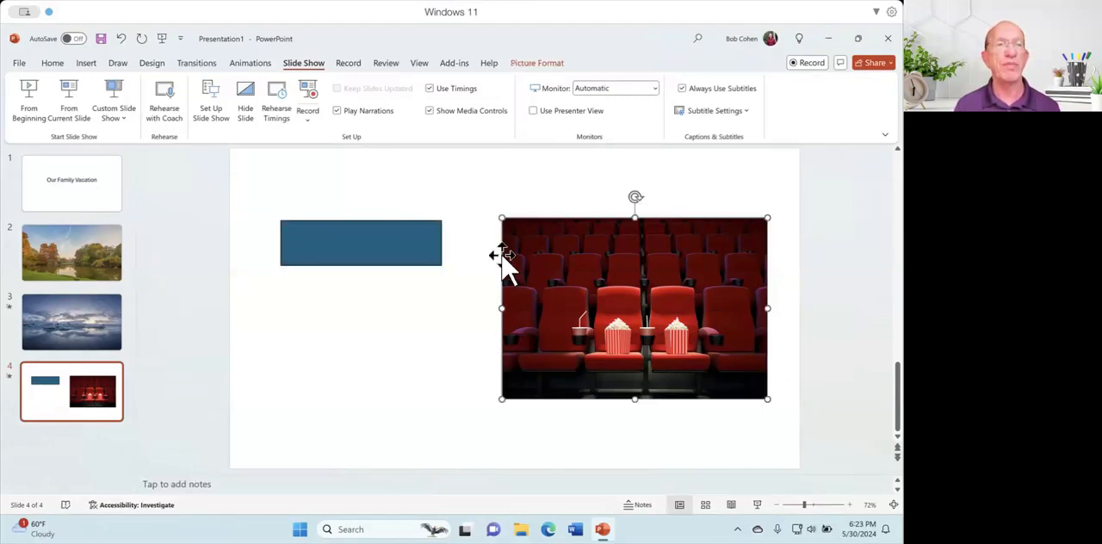
{"action": "left_click", "coordinate": [336, 200]}
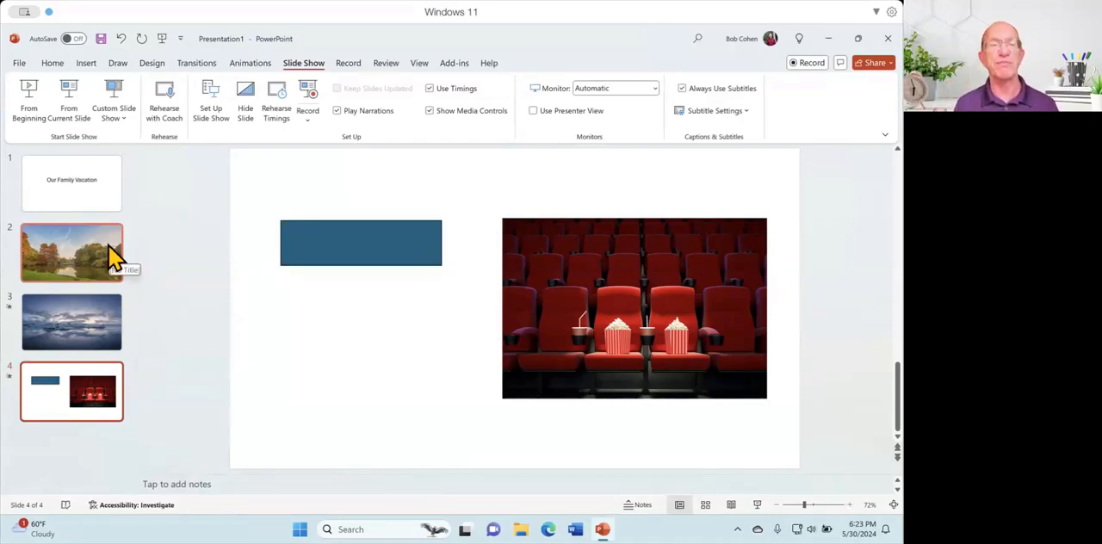
{"action": "left_click", "coordinate": [263, 71]}
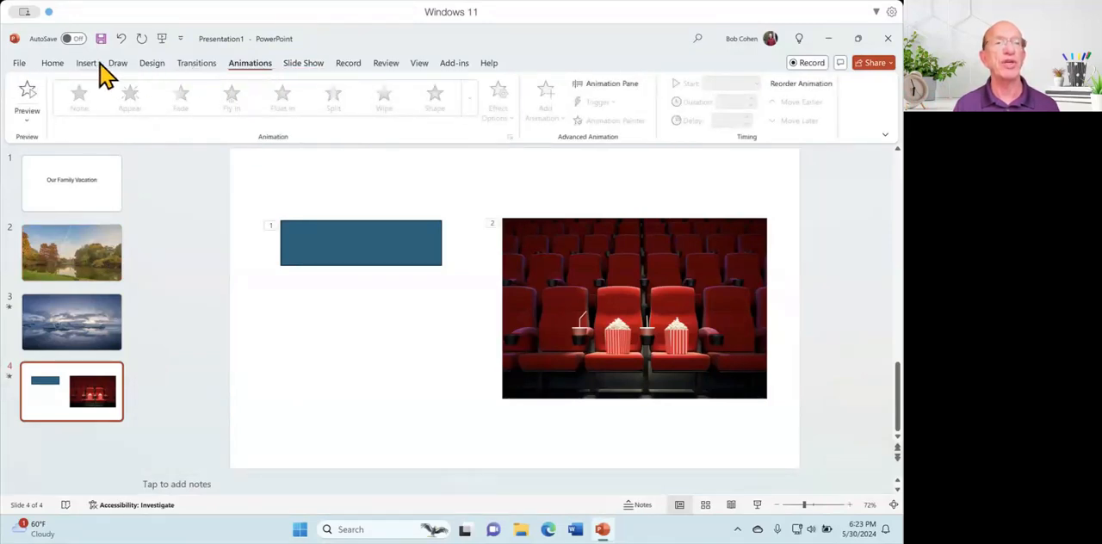
Add a new slide with the Title and Content layout after slide 4.
{"action": "left_click", "coordinate": [60, 68]}
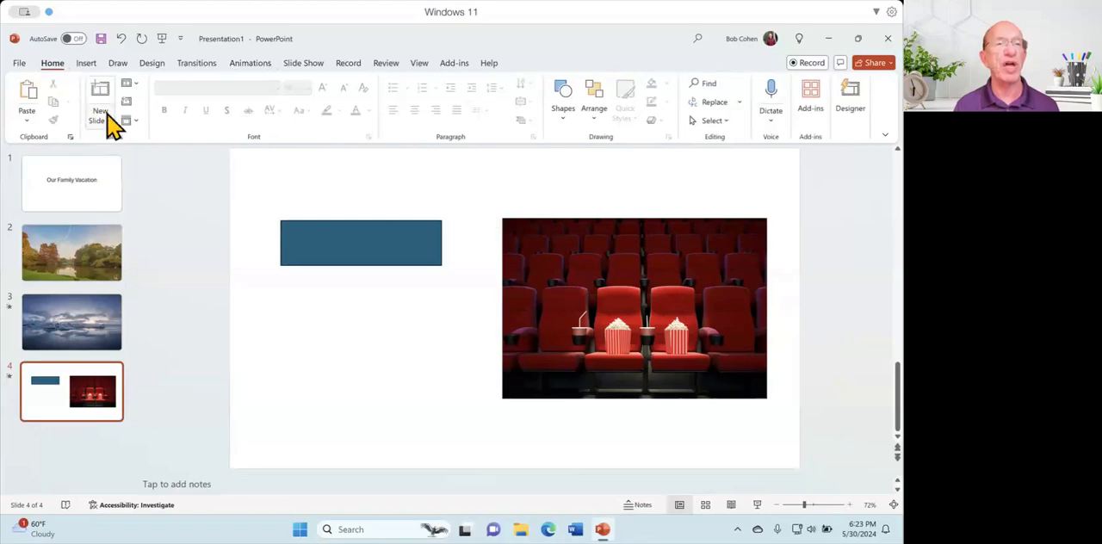
{"action": "left_click", "coordinate": [109, 121]}
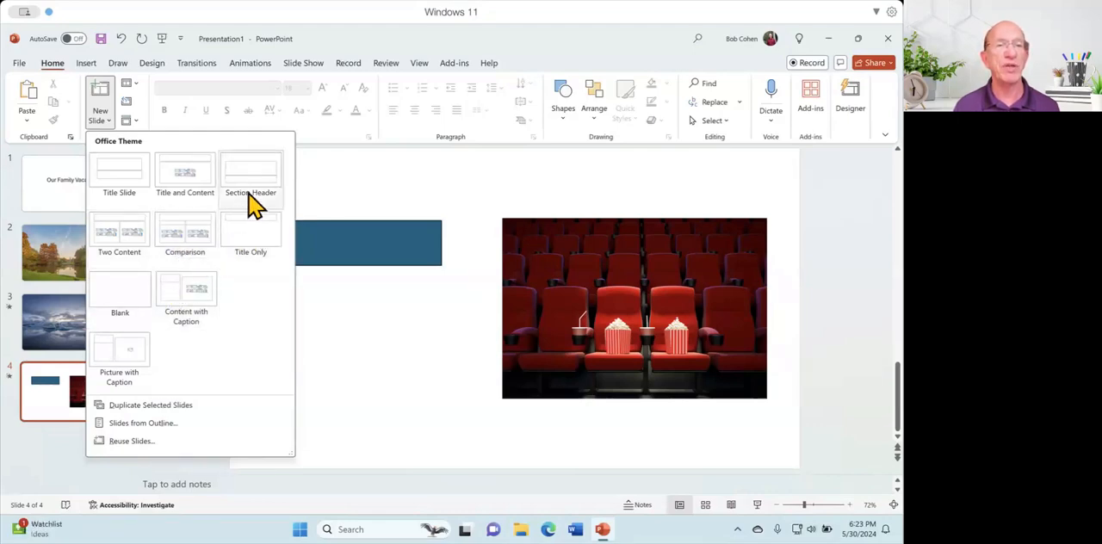
{"action": "left_click", "coordinate": [205, 186]}
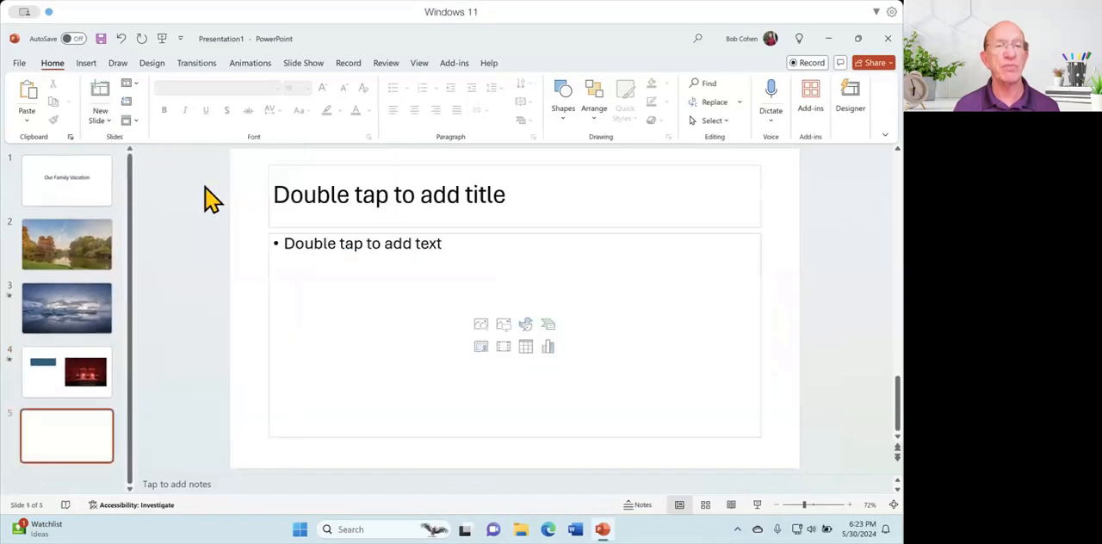
Enter "Vacacation Places" as the title of slide 5.
{"action": "left_click", "coordinate": [292, 204]}
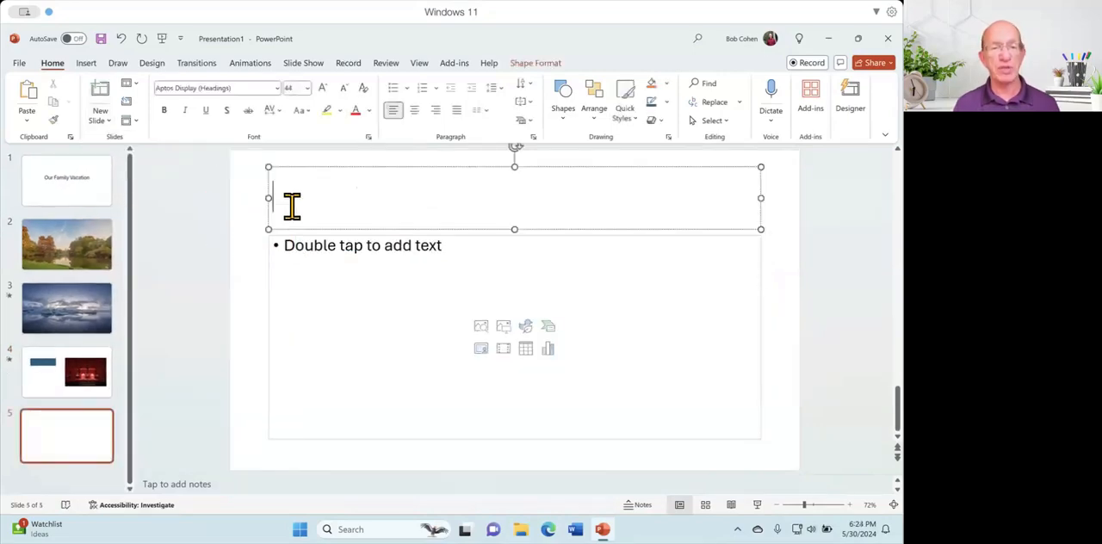
{"action": "type", "text": "Vacaation"}
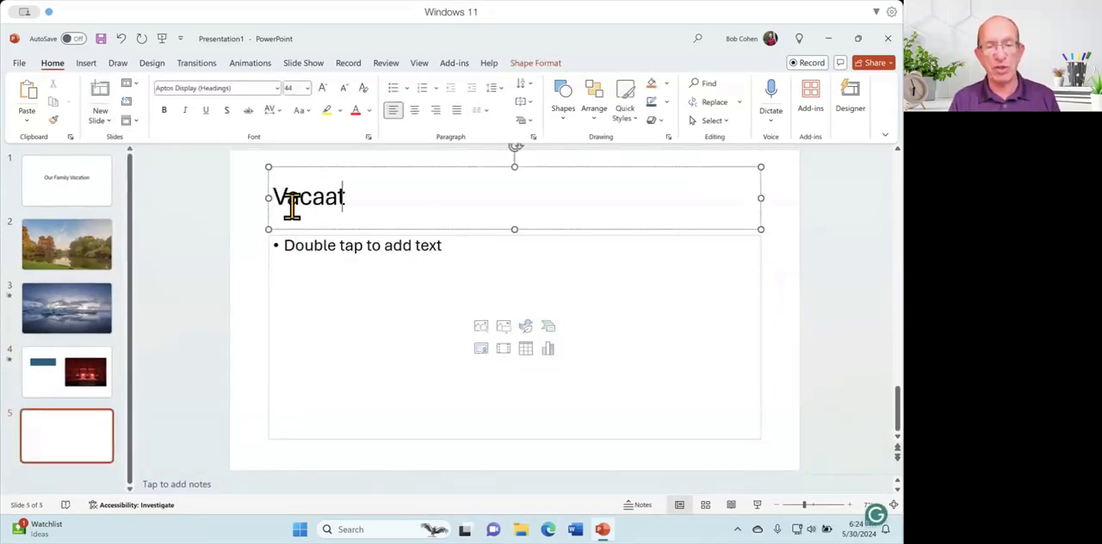
{"action": "key", "text": "BackSpace"}
{"action": "key", "text": "BackSpace"}
{"action": "key", "text": "BackSpace"}
{"action": "key", "text": "BackSpace"}
{"action": "type", "text": "cation P"}
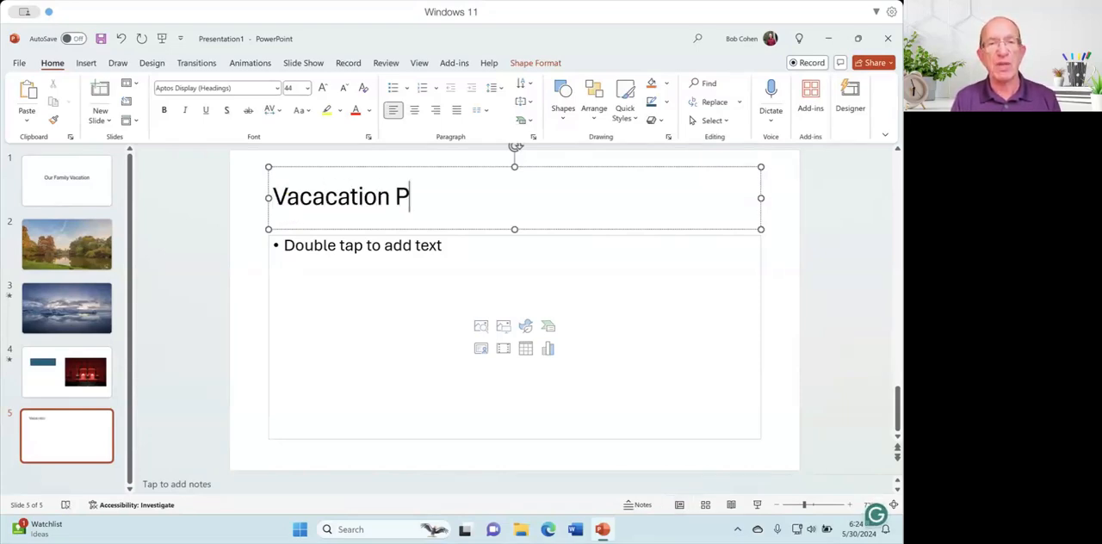
{"action": "type", "text": "l"}
{"action": "key", "text": "BackSpace"}
{"action": "type", "text": "laces"}
Fill the content placeholder on slide 5 with the bullets New York, Canada, California and Spain.
{"action": "left_click", "coordinate": [287, 248]}
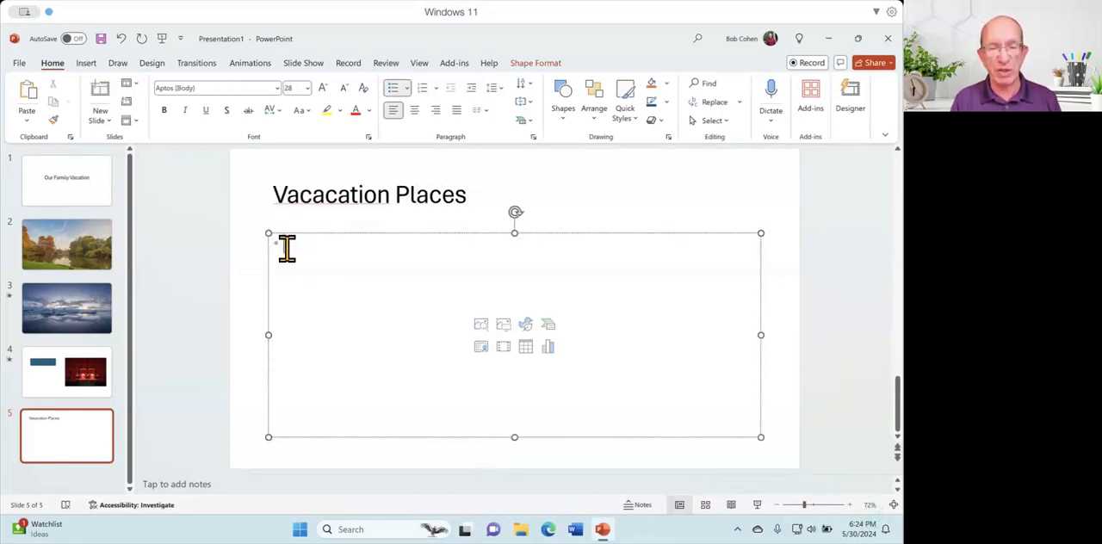
{"action": "type", "text": "New York"}
{"action": "key", "text": "Return"}
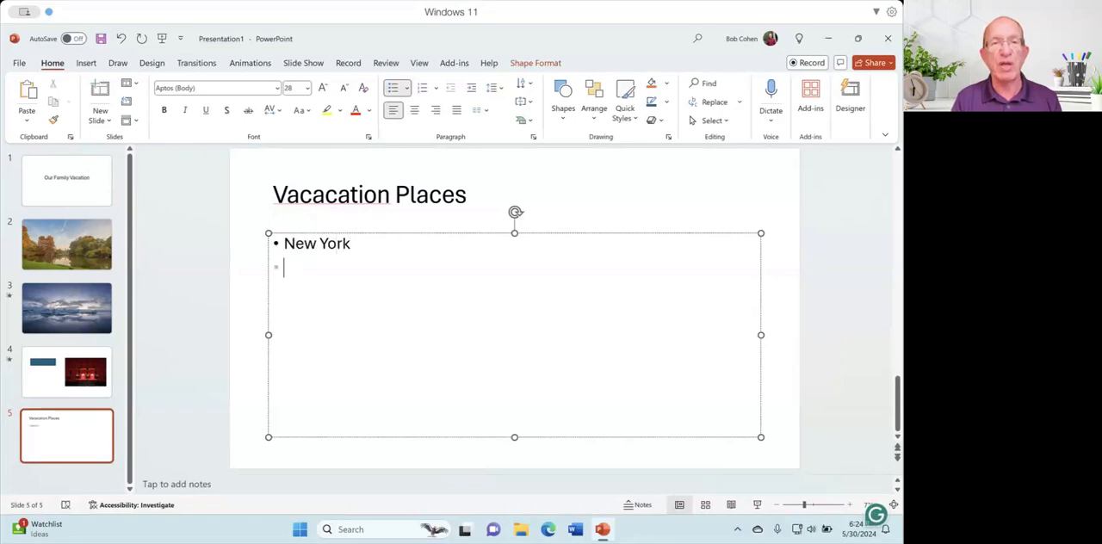
{"action": "type", "text": "Canada "}
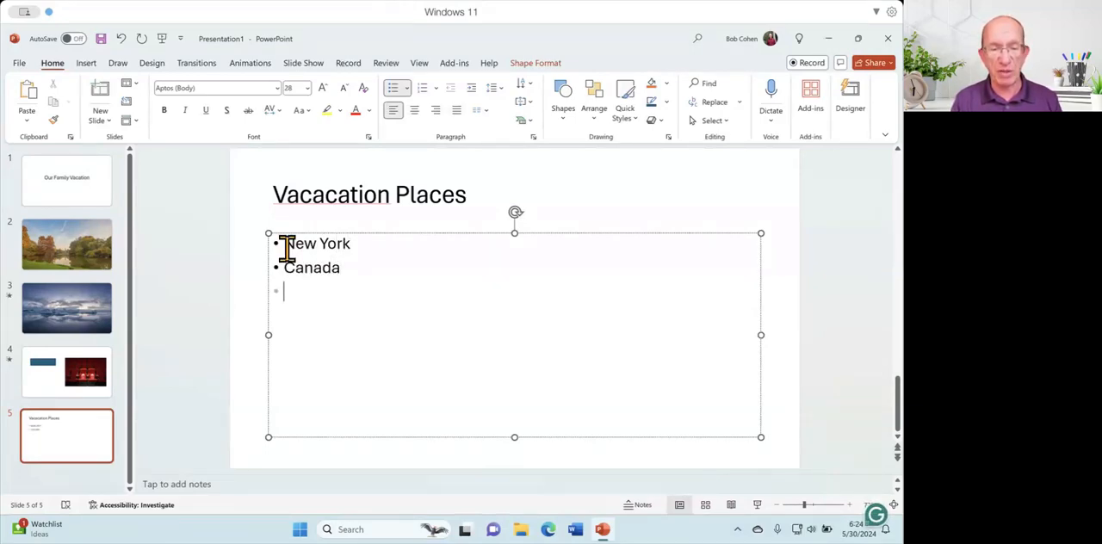
{"action": "type", "text": "California "}
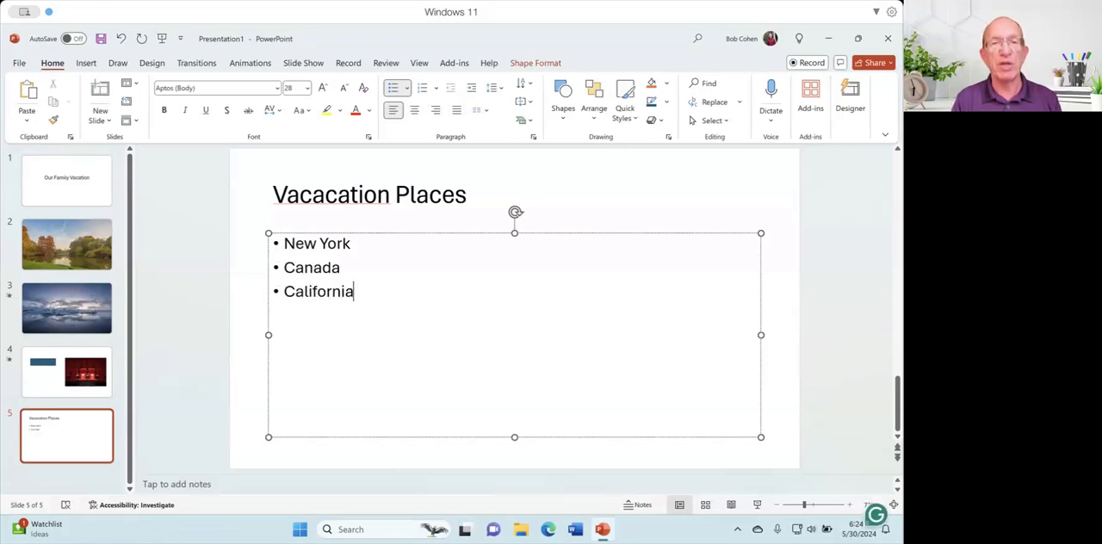
{"action": "type", "text": "Spain"}
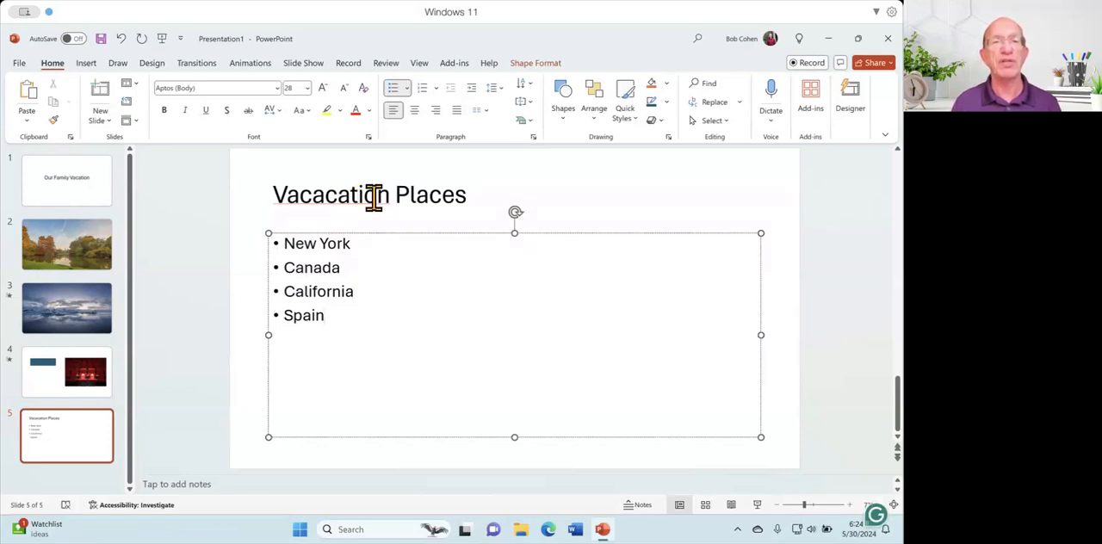
Correct the misspelled slide 5 title so it reads "Vacation Places".
{"action": "left_click", "coordinate": [341, 197]}
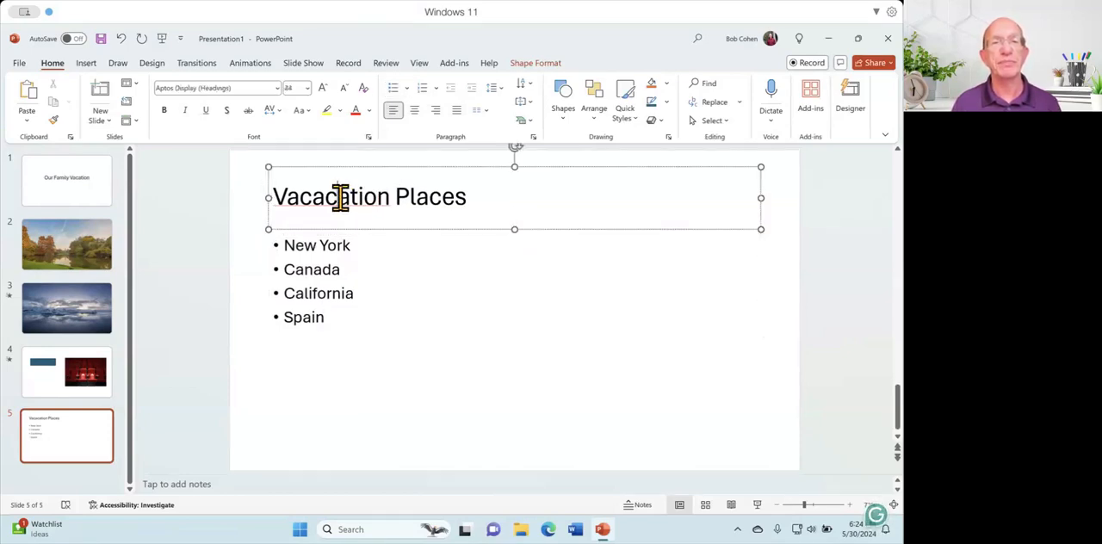
{"action": "key", "text": "BackSpace"}
{"action": "key", "text": "BackSpace"}
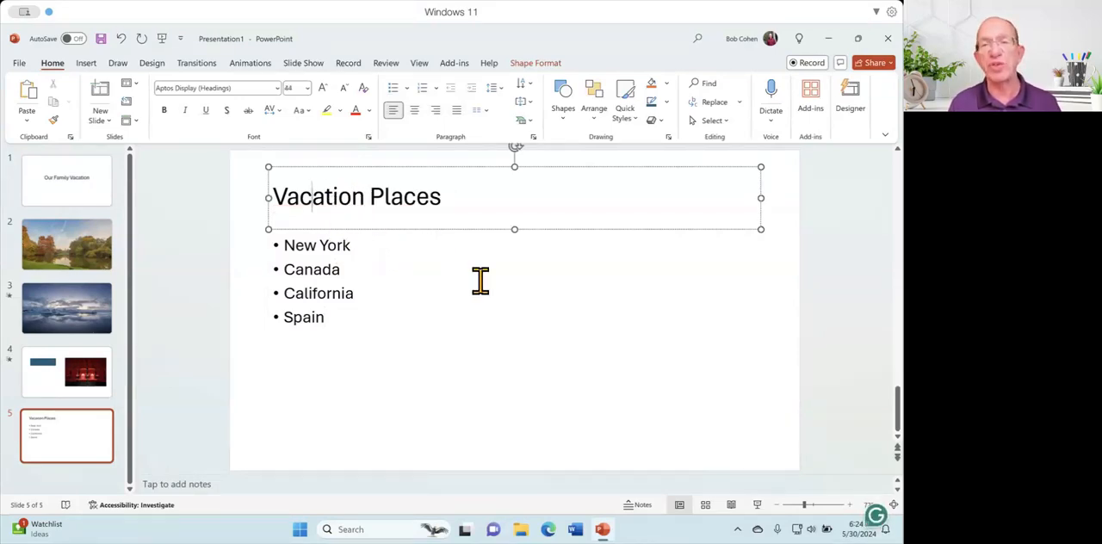
Apply the Appear entrance animation to all four bullets on slide 5 and open the Animation Pane.
{"action": "left_click", "coordinate": [283, 245]}
{"action": "left_click_drag", "start_coordinate": [283, 243], "coordinate": [347, 303]}
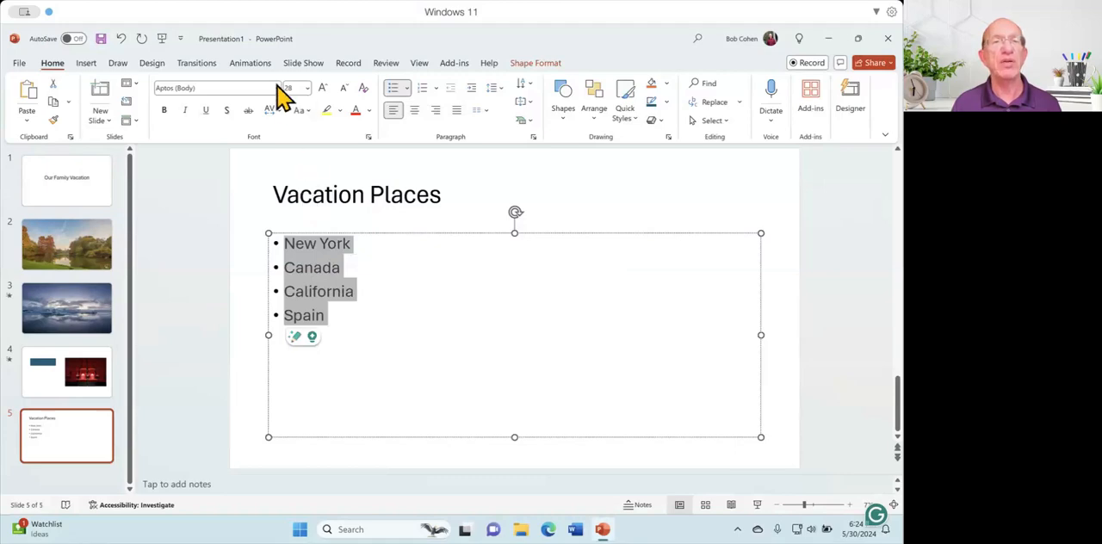
{"action": "left_click", "coordinate": [252, 64]}
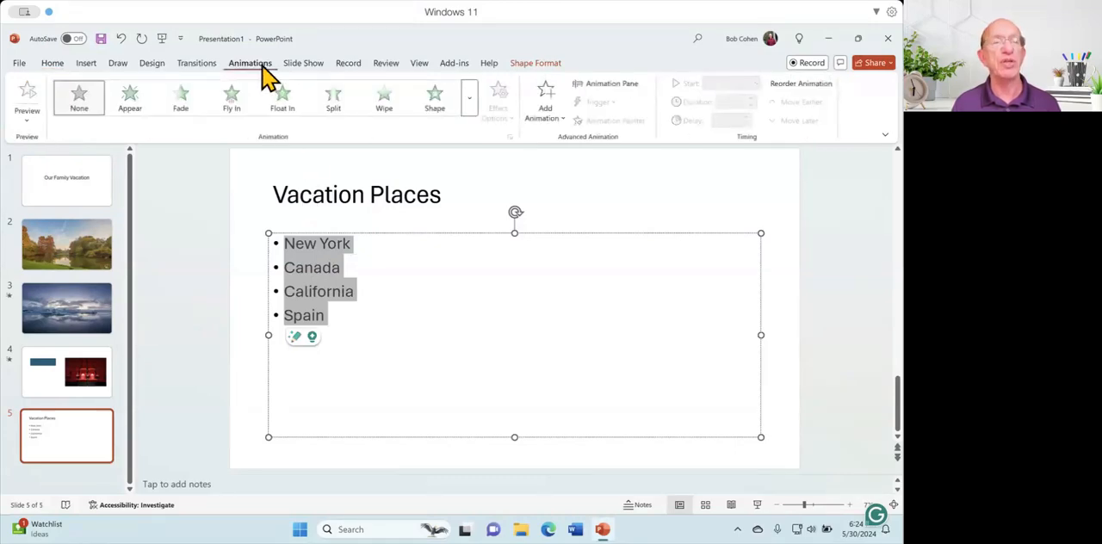
{"action": "left_click", "coordinate": [130, 99]}
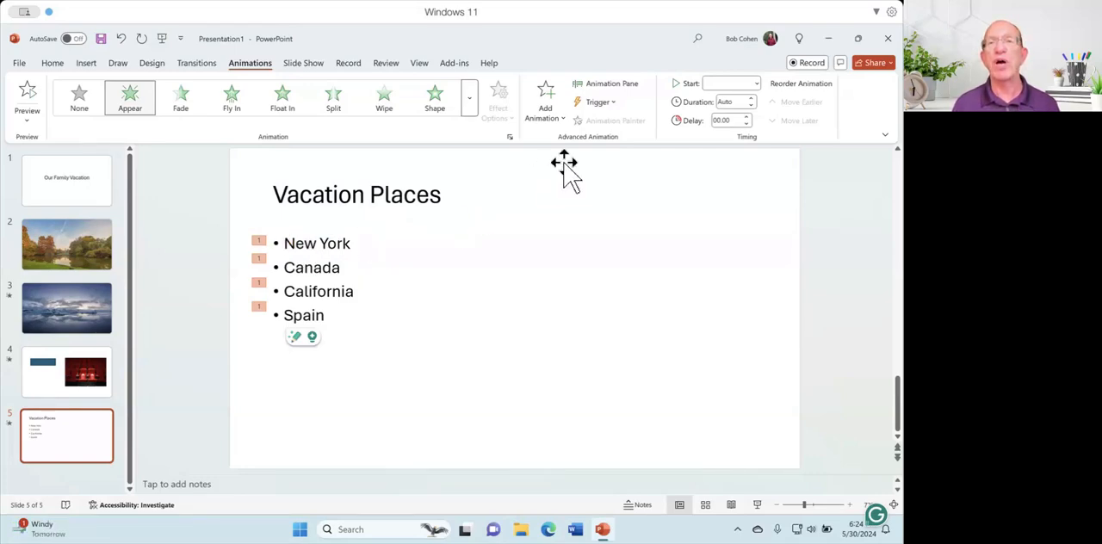
{"action": "left_click", "coordinate": [629, 88]}
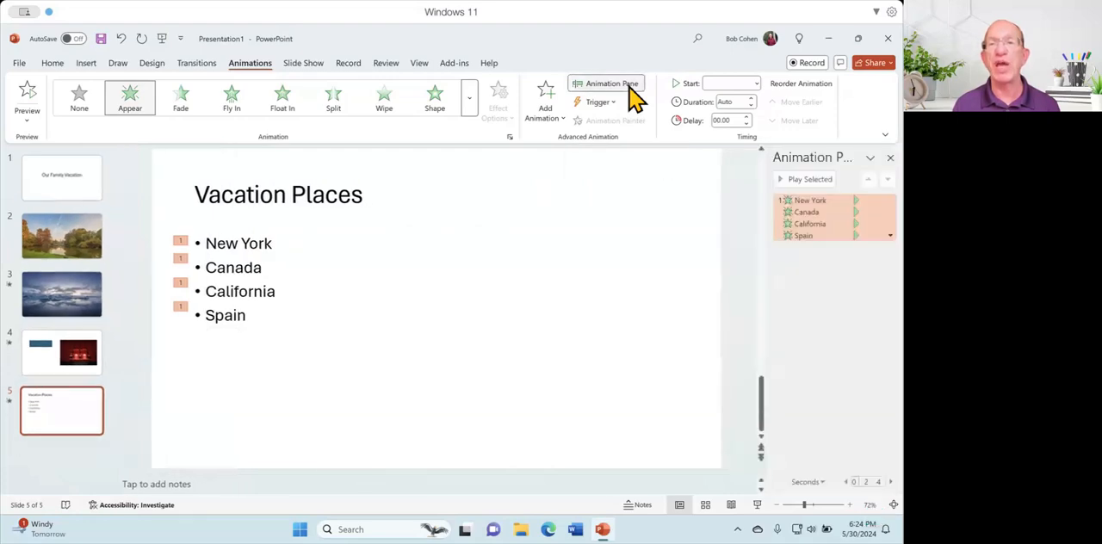
Set the Canada bullet's Appear animation on slide 5 to start On Click.
{"action": "left_click", "coordinate": [755, 238]}
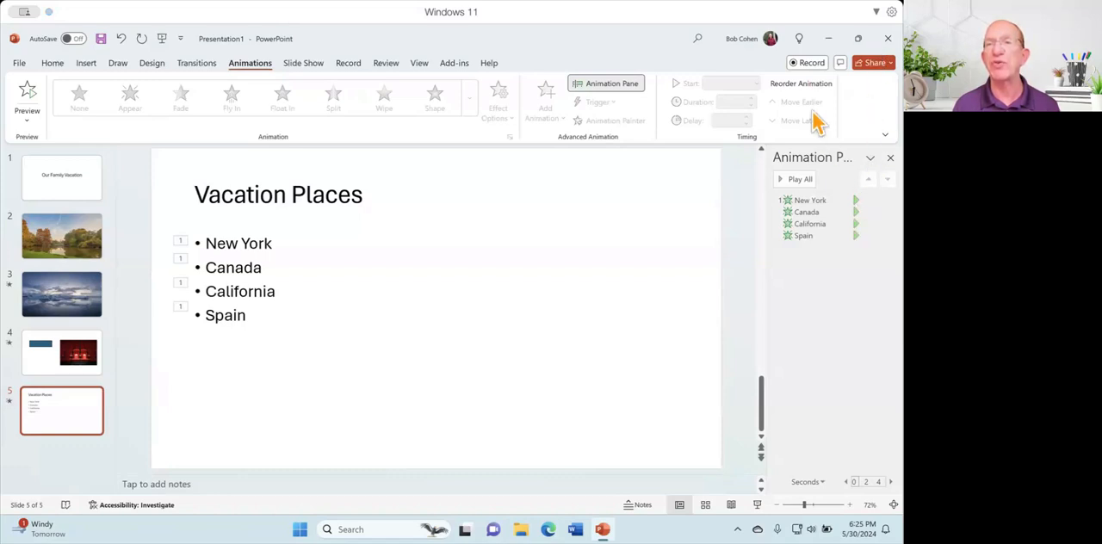
{"action": "left_click", "coordinate": [785, 213]}
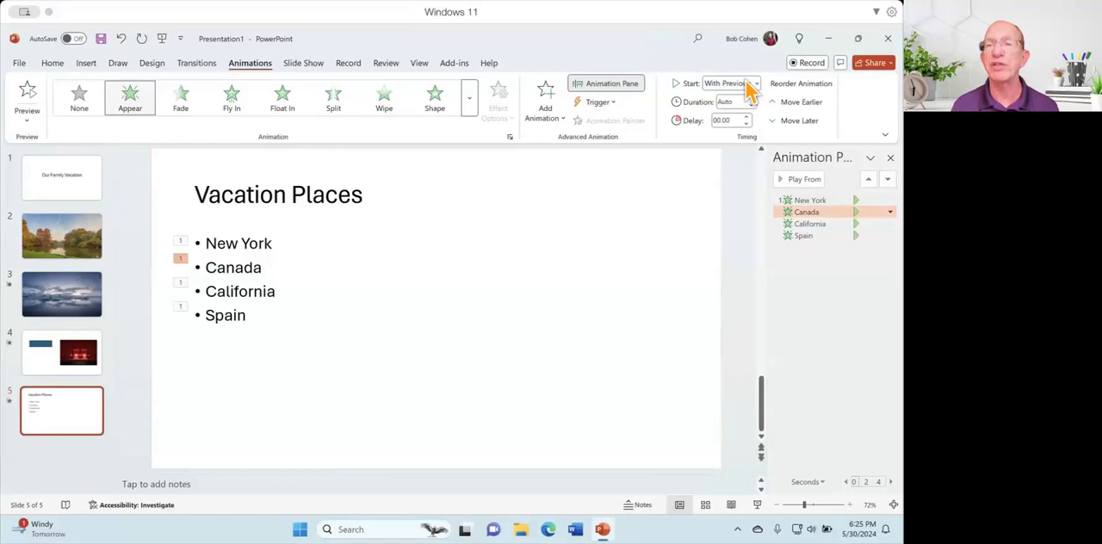
{"action": "left_click_drag", "start_coordinate": [804, 215], "coordinate": [784, 209]}
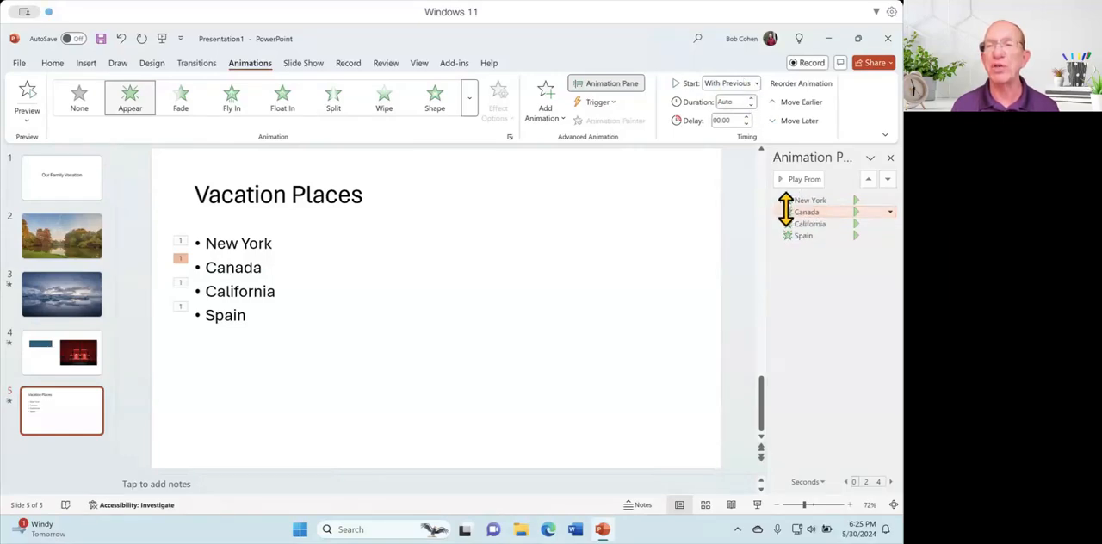
{"action": "left_click", "coordinate": [754, 84]}
{"action": "left_click", "coordinate": [742, 98]}
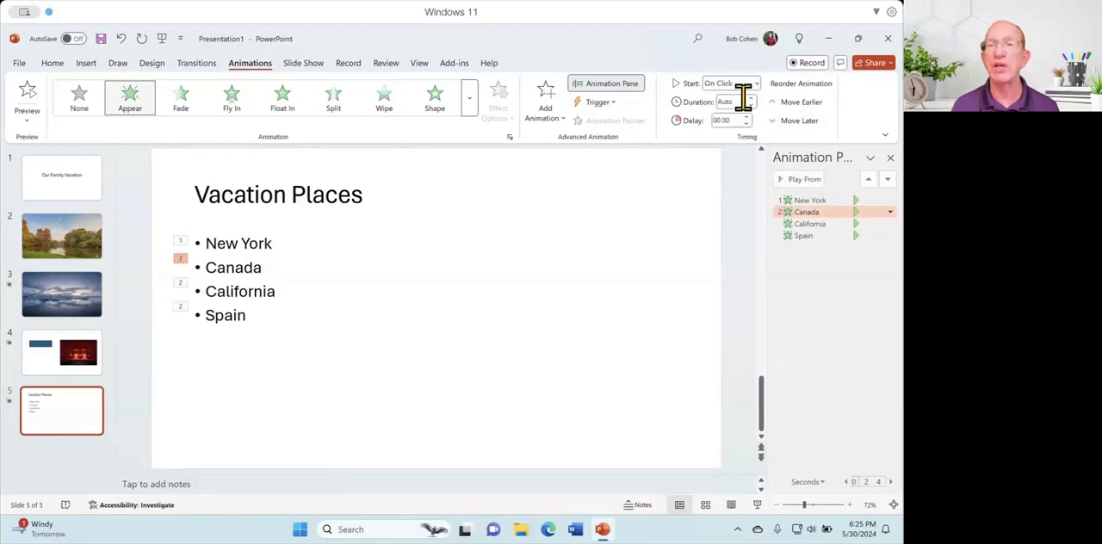
Set the California bullet's animation to start On Click, leaving its Appear effect options unchanged.
{"action": "double_click", "coordinate": [809, 224]}
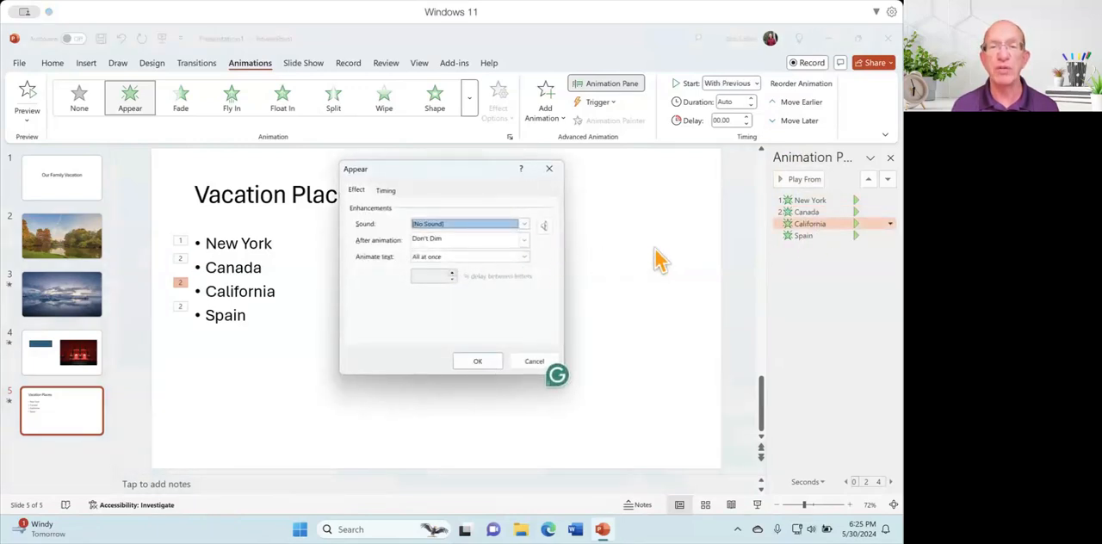
{"action": "left_click", "coordinate": [548, 169]}
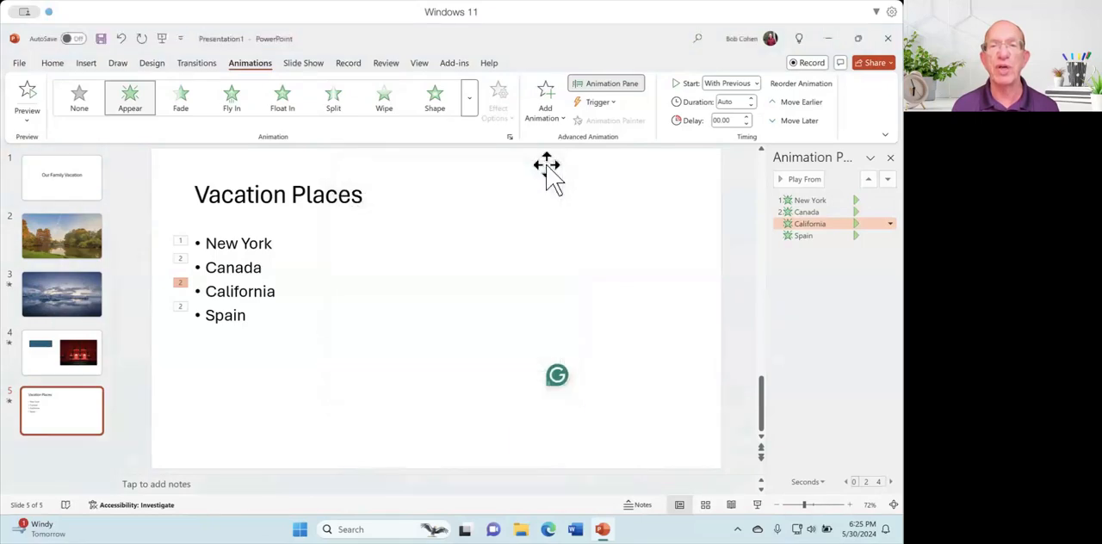
{"action": "left_click", "coordinate": [777, 218]}
{"action": "left_click", "coordinate": [784, 221]}
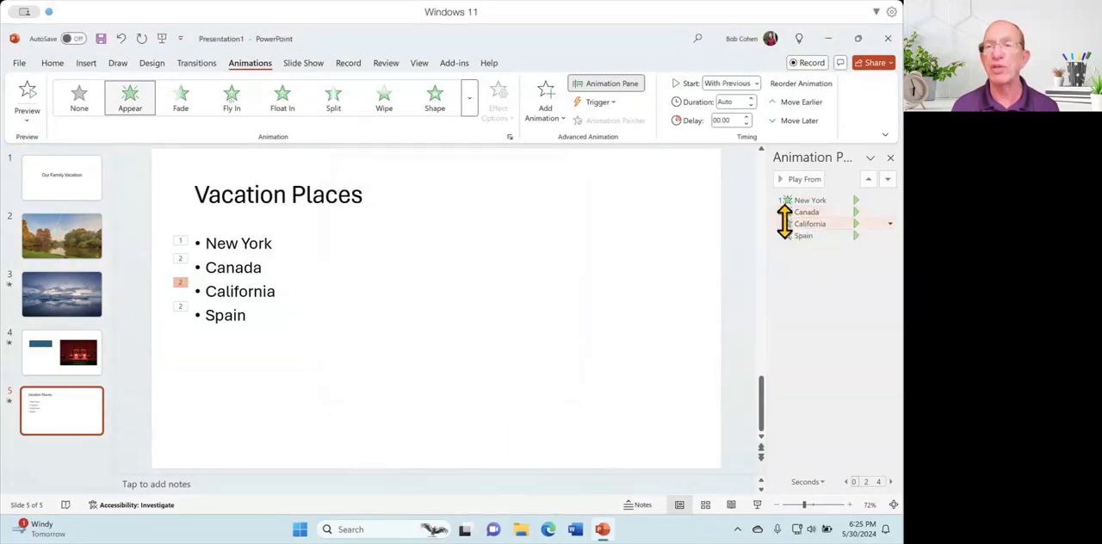
{"action": "left_click", "coordinate": [753, 83]}
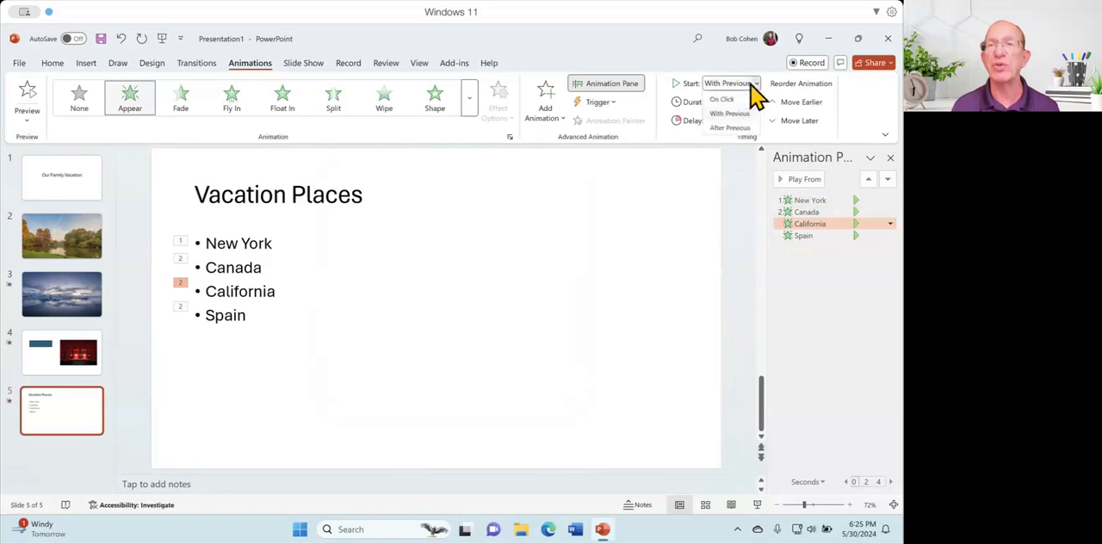
{"action": "left_click", "coordinate": [733, 97]}
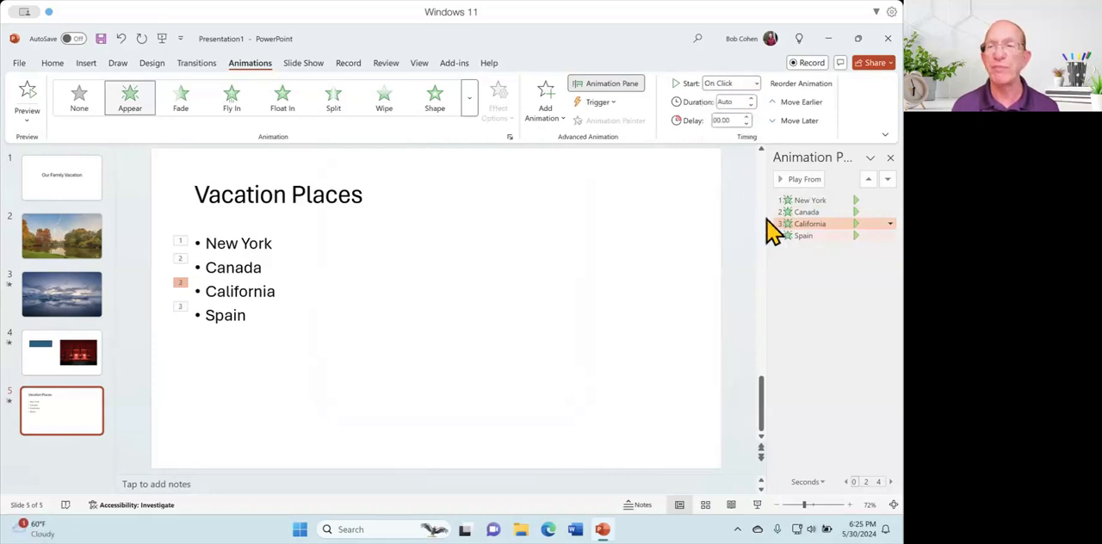
Set the Spain bullet's animation to start On Click.
{"action": "left_click", "coordinate": [803, 236]}
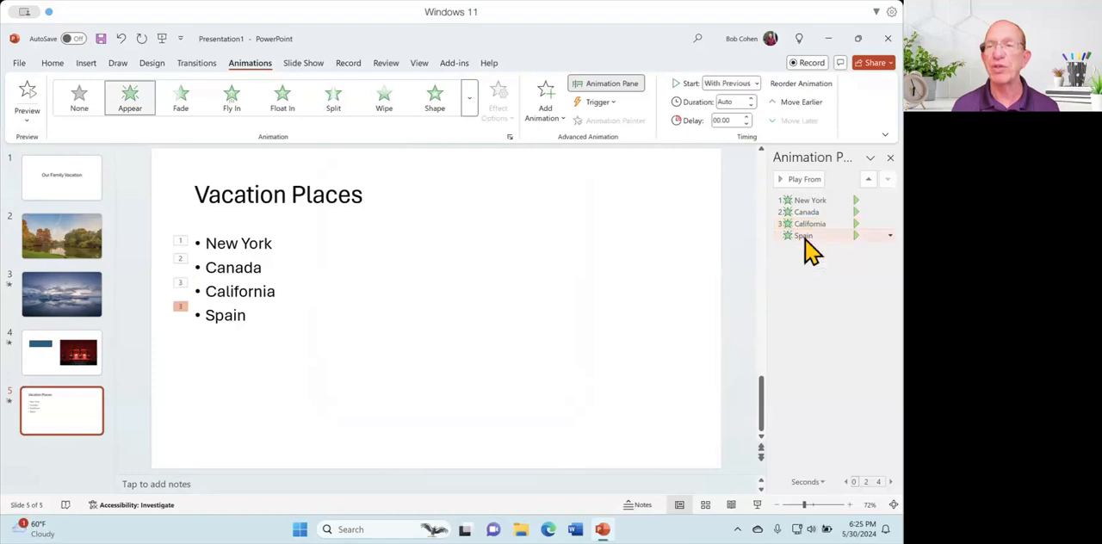
{"action": "left_click", "coordinate": [754, 85]}
{"action": "left_click", "coordinate": [743, 98]}
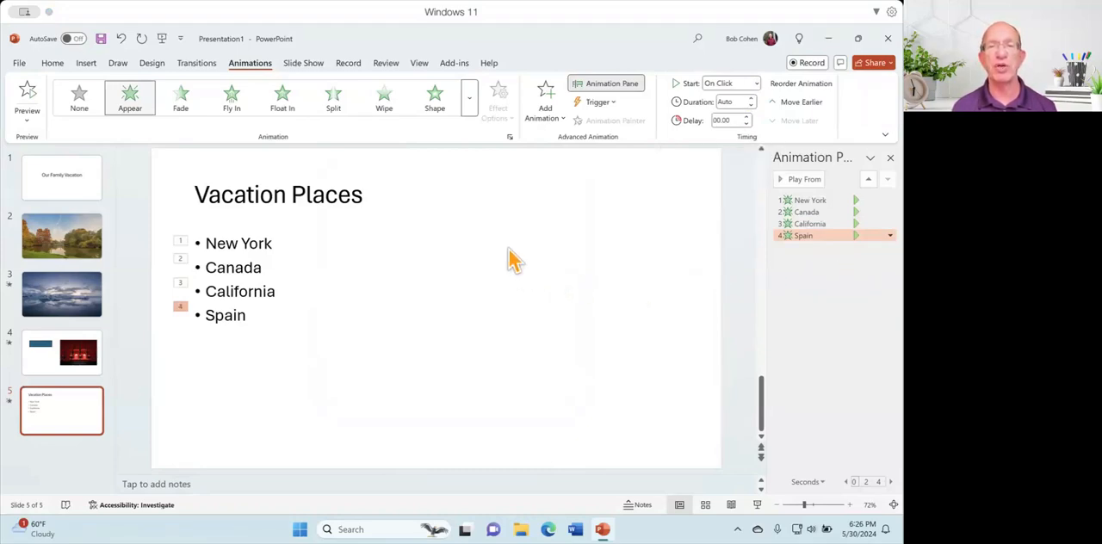
Play the slide show from slide 5, bring in the four bullets one at a time, and end the show.
{"action": "left_click", "coordinate": [434, 291]}
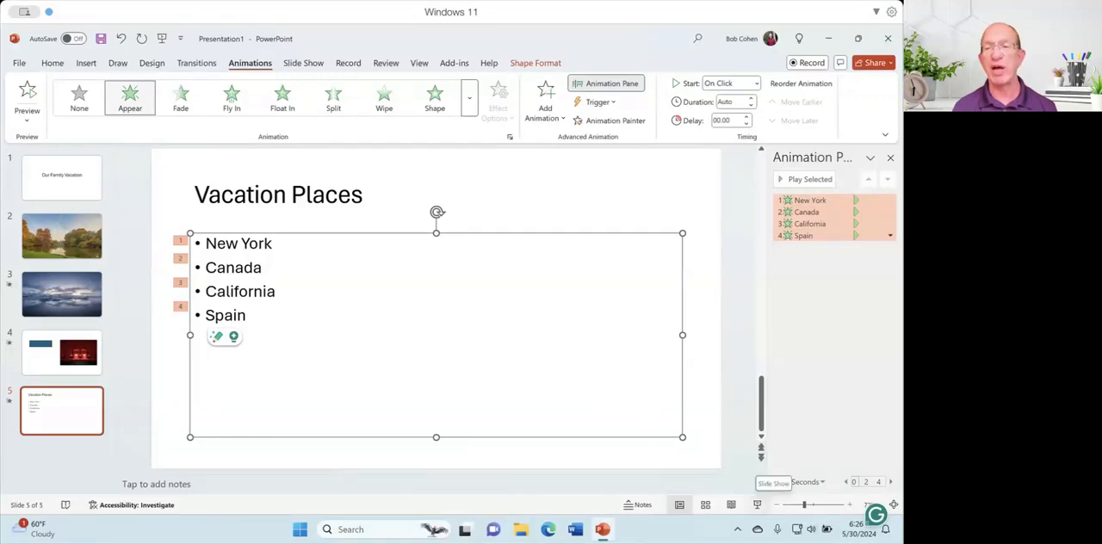
{"action": "left_click", "coordinate": [756, 504]}
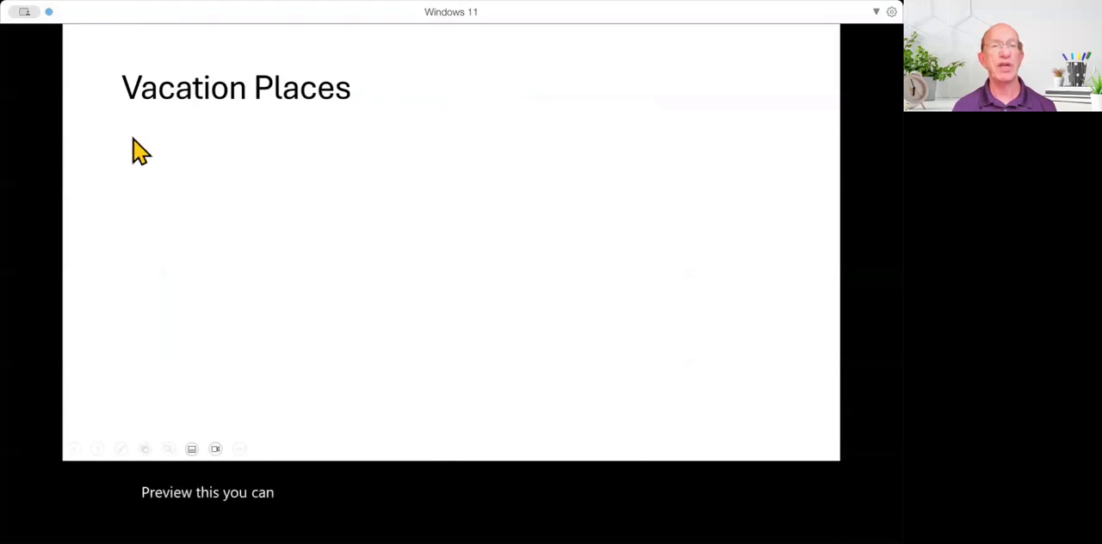
{"action": "left_click", "coordinate": [56, 202]}
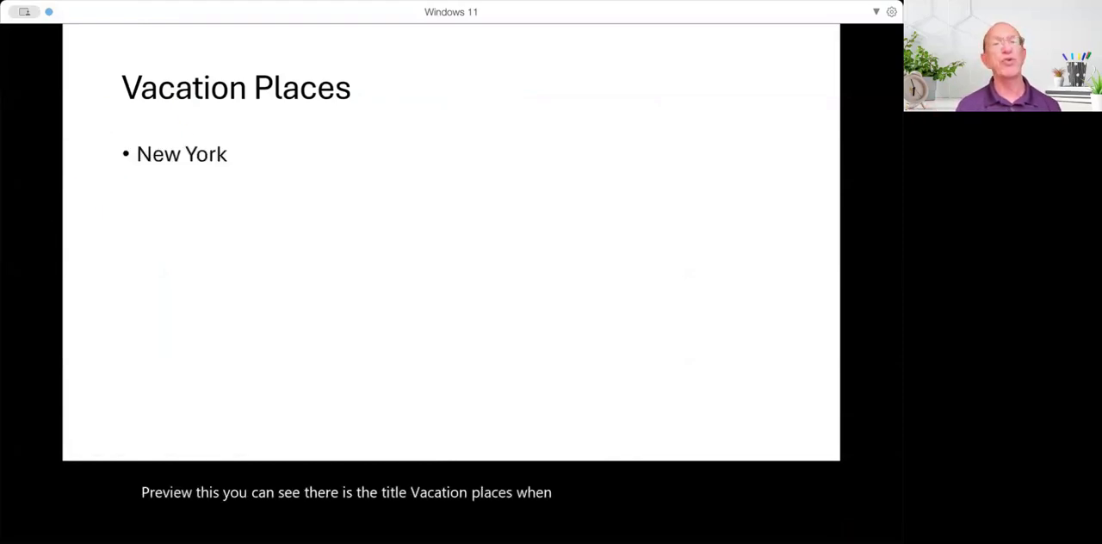
{"action": "left_click", "coordinate": [55, 202]}
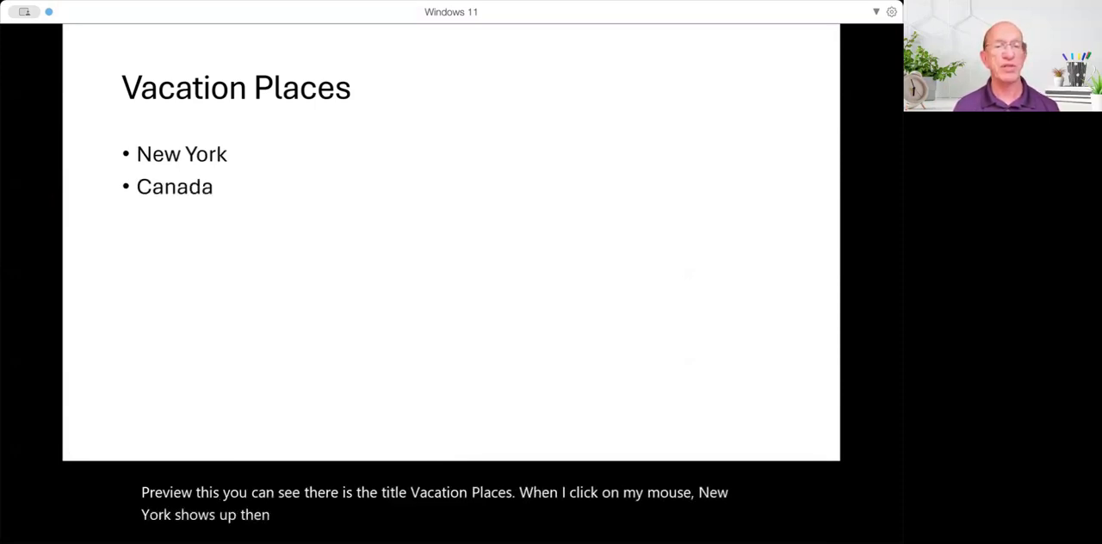
{"action": "left_click", "coordinate": [56, 202]}
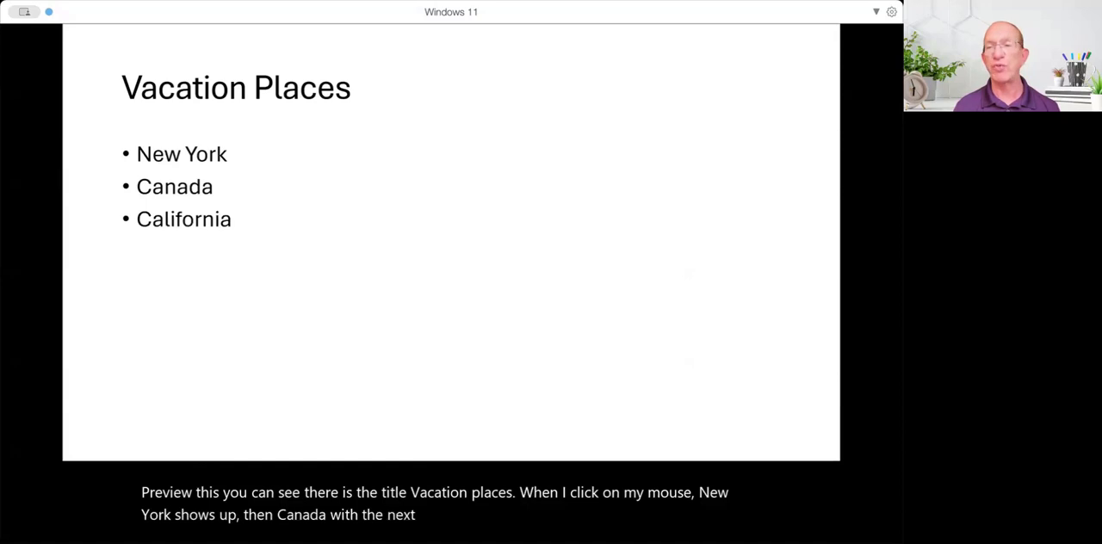
{"action": "key", "text": "Right"}
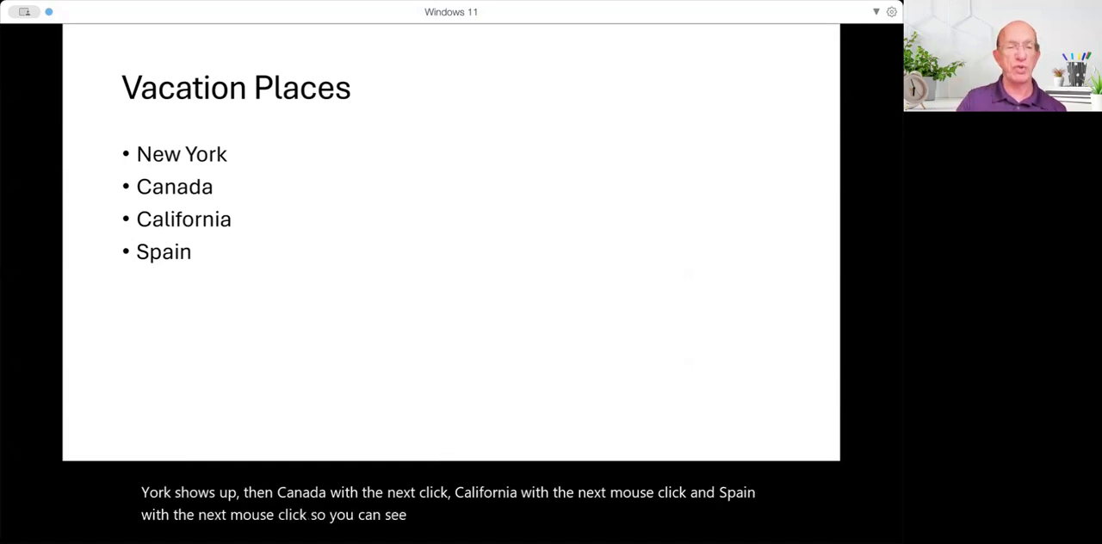
{"action": "key", "text": "Escape"}
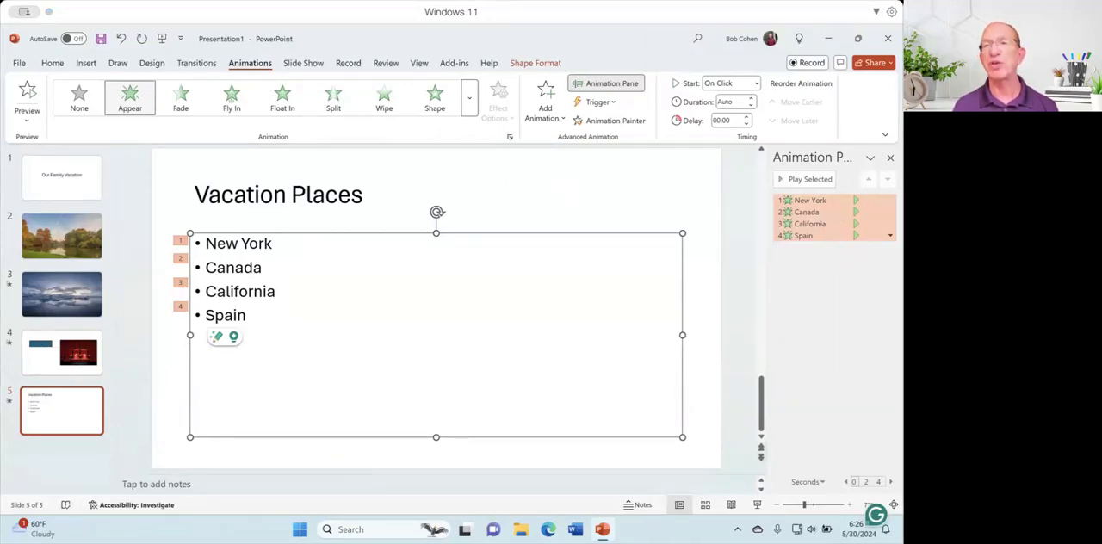
Close the Animation Pane and open the recent presentation "2024 05 30 PowerPoint Animations".
{"action": "left_click", "coordinate": [890, 158]}
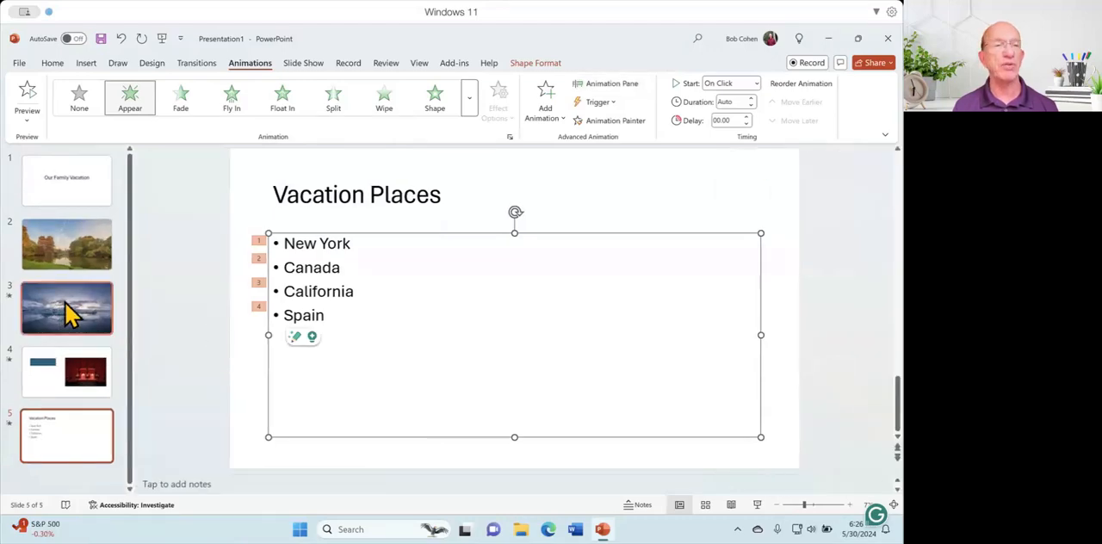
{"action": "left_click", "coordinate": [26, 64]}
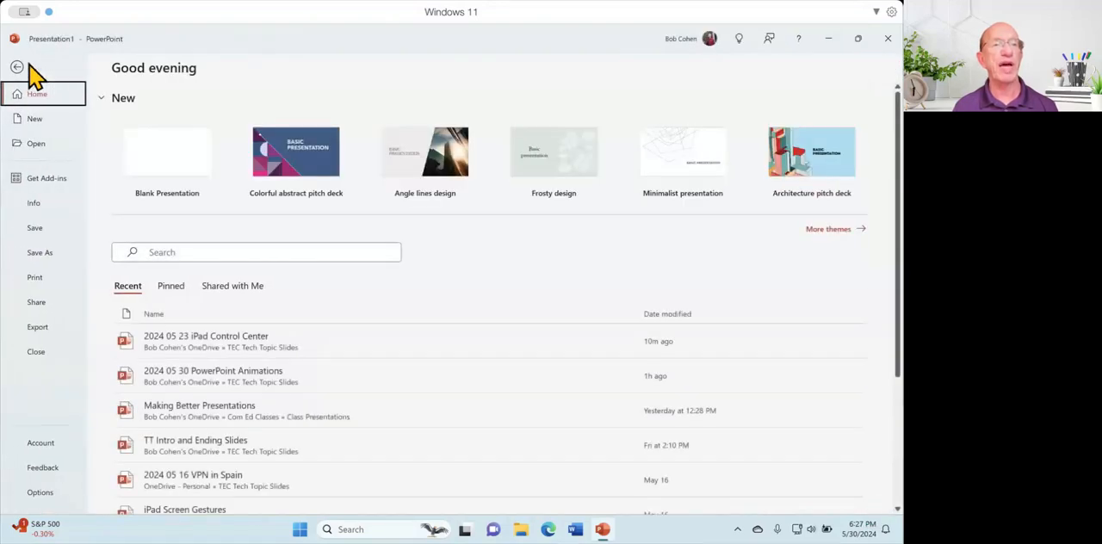
{"action": "left_click", "coordinate": [248, 389]}
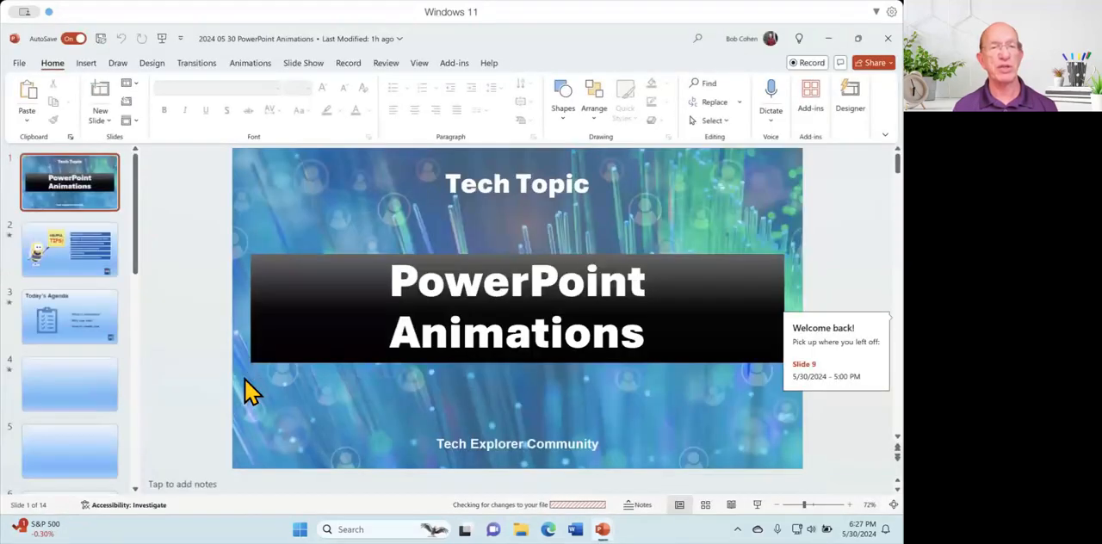
Look through the Today's Agenda, What is Animation? and What is an Object? slides, continuing down the slide list.
{"action": "left_click", "coordinate": [98, 330]}
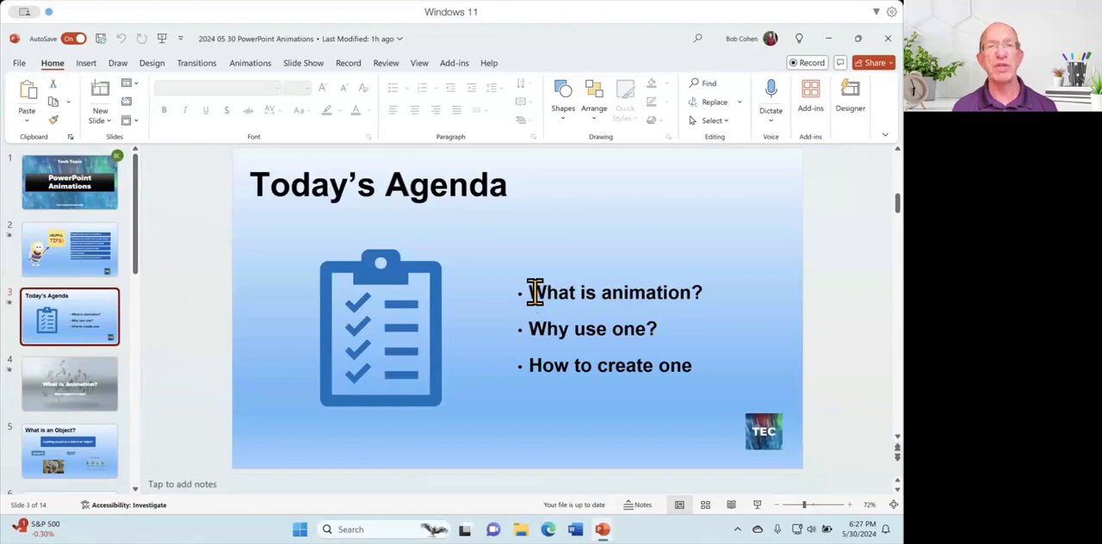
{"action": "left_click", "coordinate": [534, 292]}
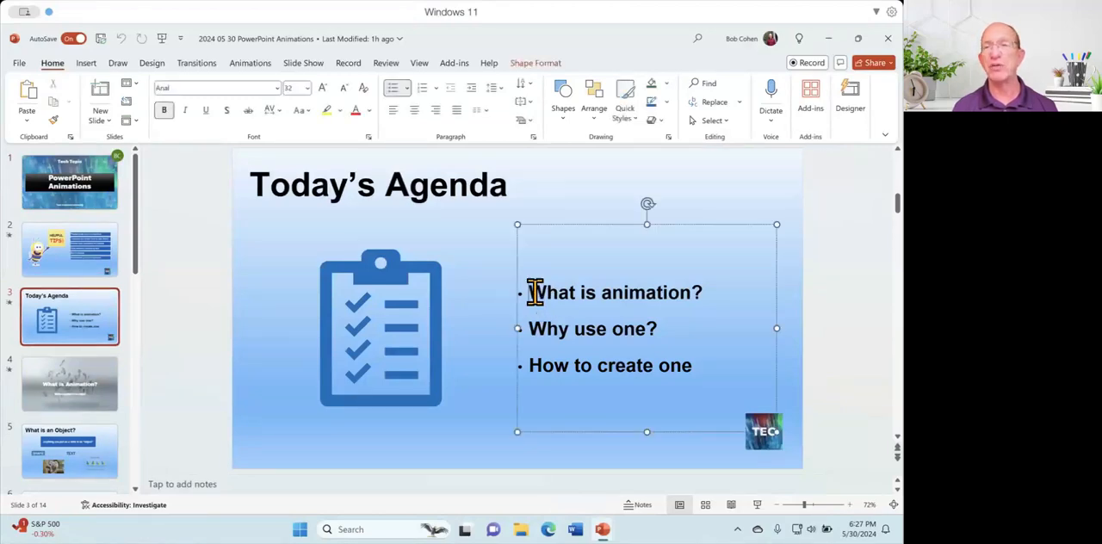
{"action": "left_click", "coordinate": [91, 395]}
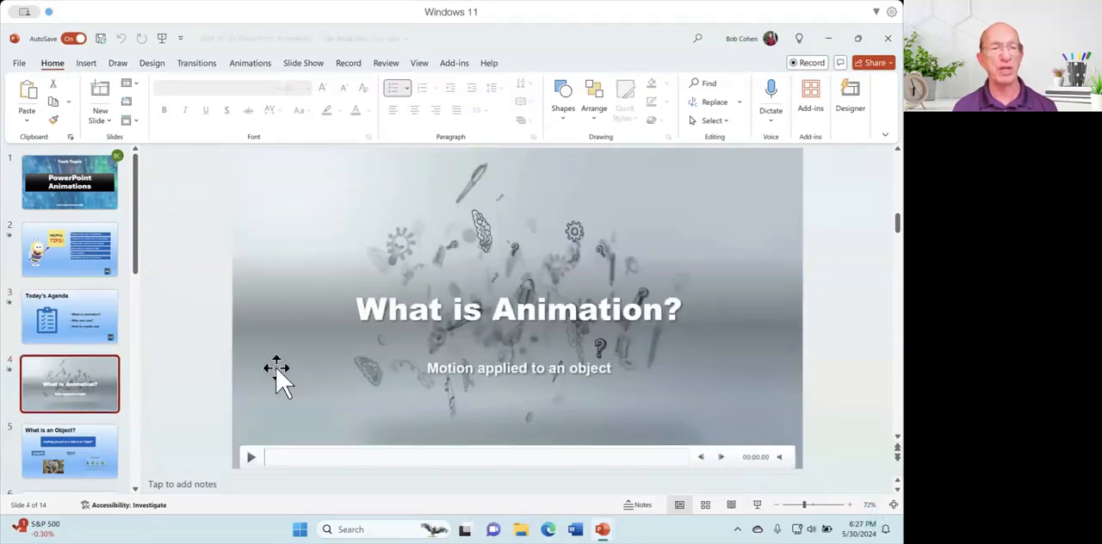
{"action": "left_click", "coordinate": [114, 452]}
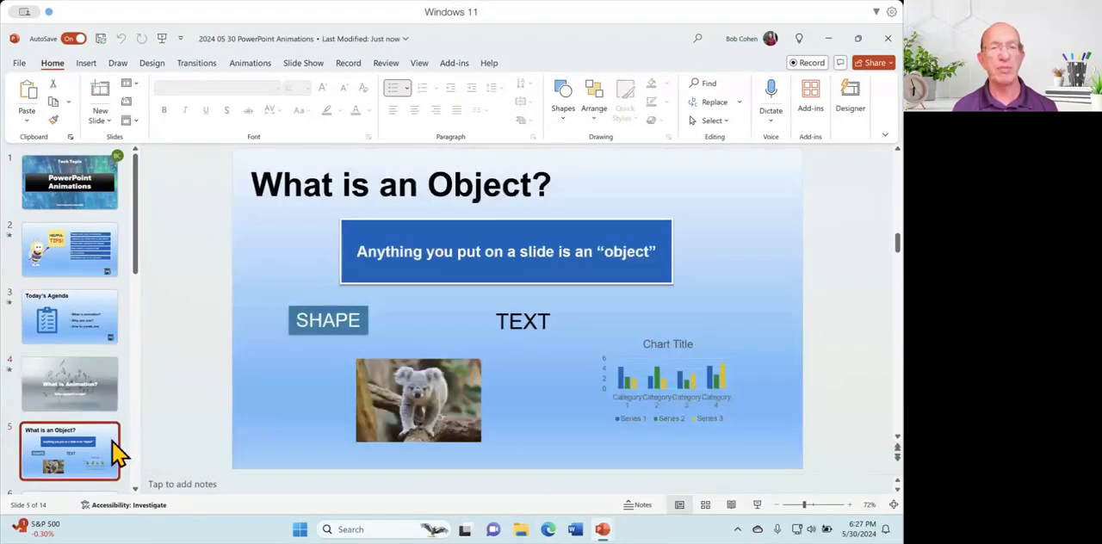
{"action": "scroll", "coordinate": [115, 452], "scroll_direction": "down", "scroll_amount": 5}
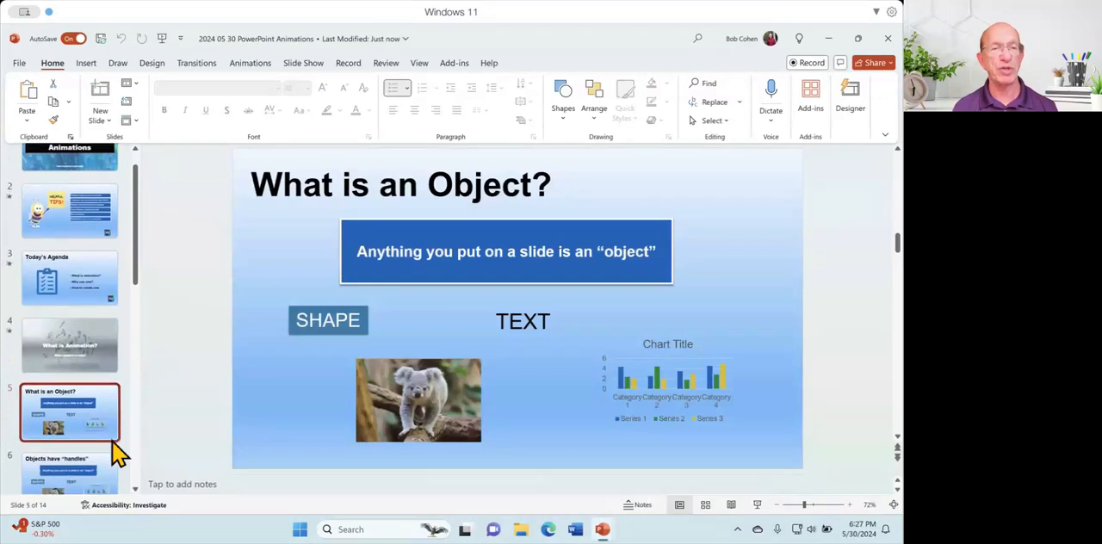
{"action": "left_click", "coordinate": [112, 443]}
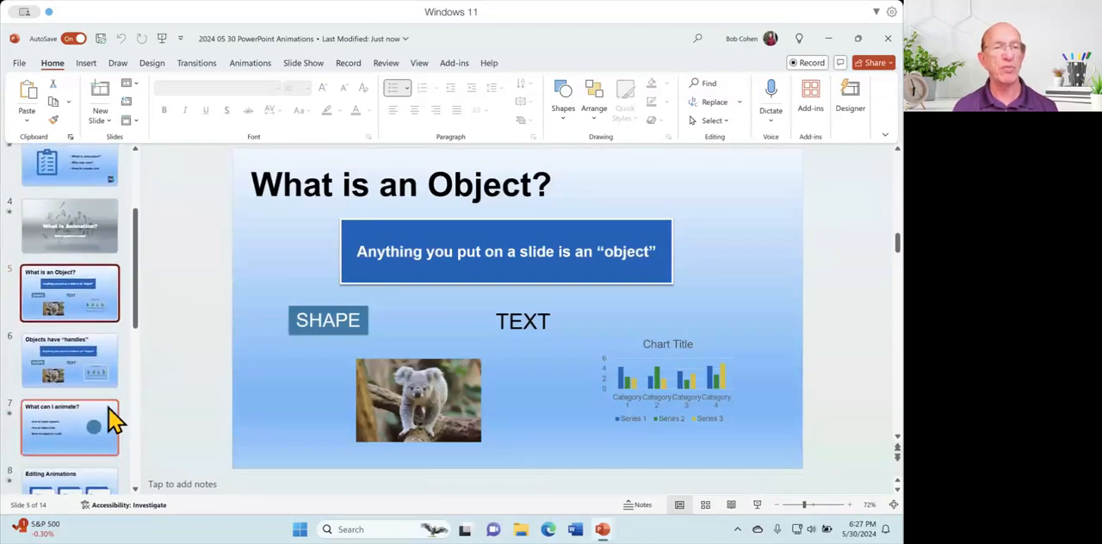